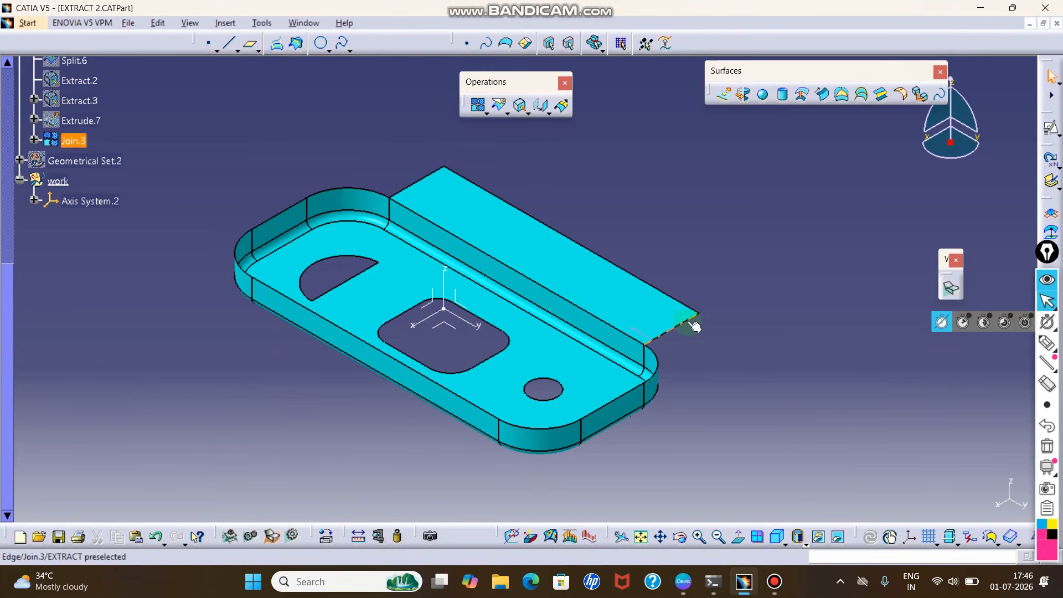
middle_click_drag(732, 312, 729, 317)
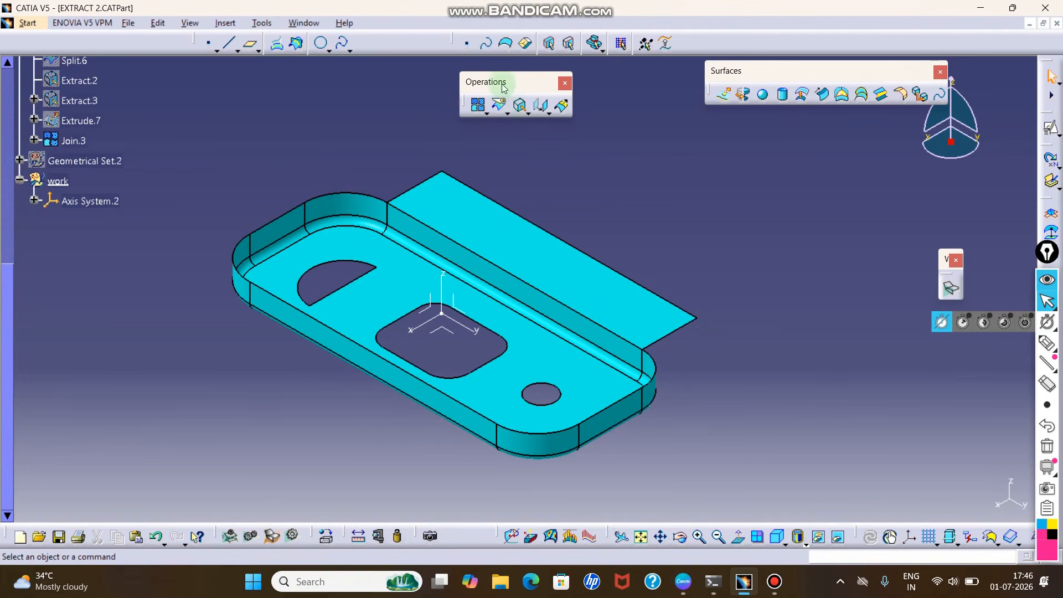
left_click(523, 107)
left_click_drag(859, 206, 742, 174)
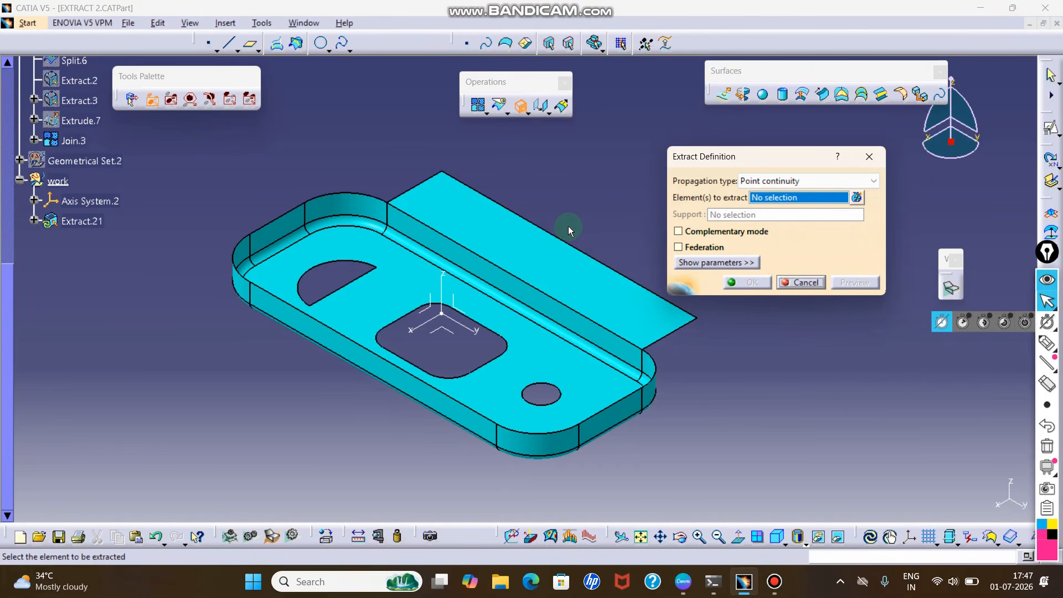
key("Escape")
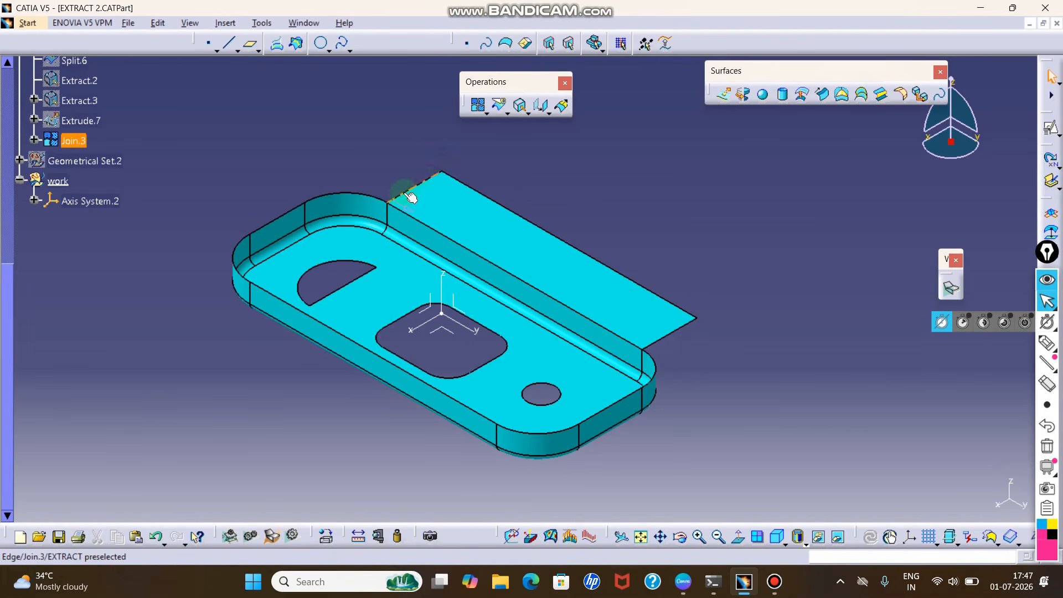
- Extract the joined surface's outer boundary from the flat flange's long outer edge, using Point continuity propagation
left_click(470, 185)
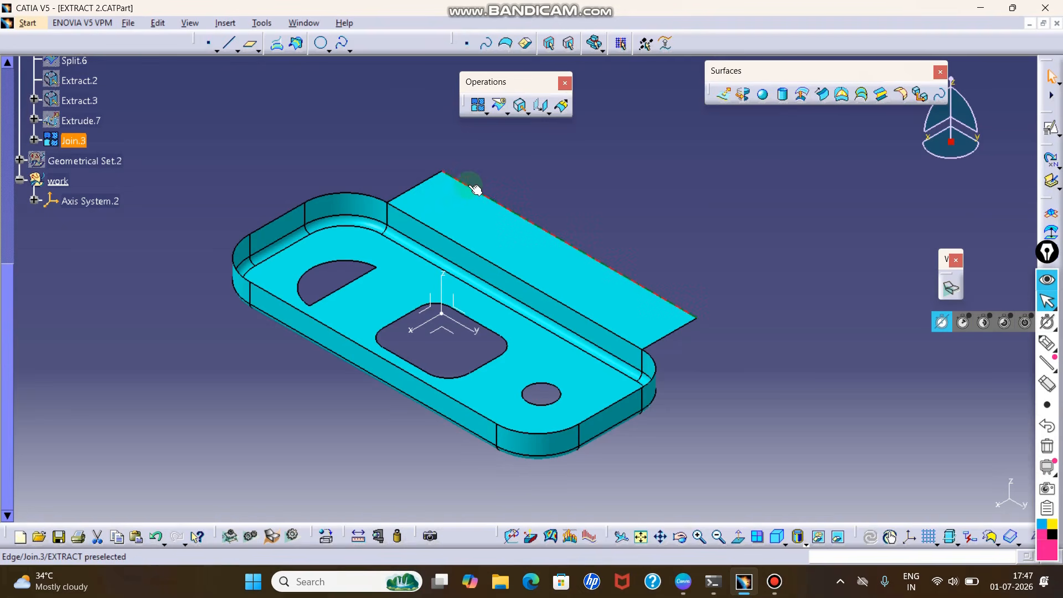
left_click(488, 196)
left_click(521, 106)
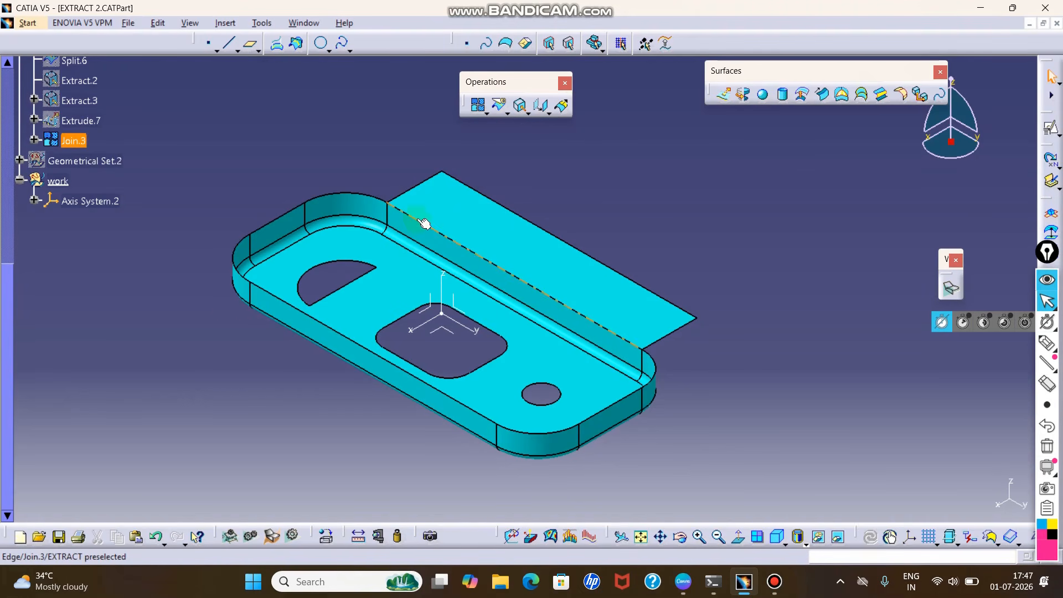
left_click(524, 107)
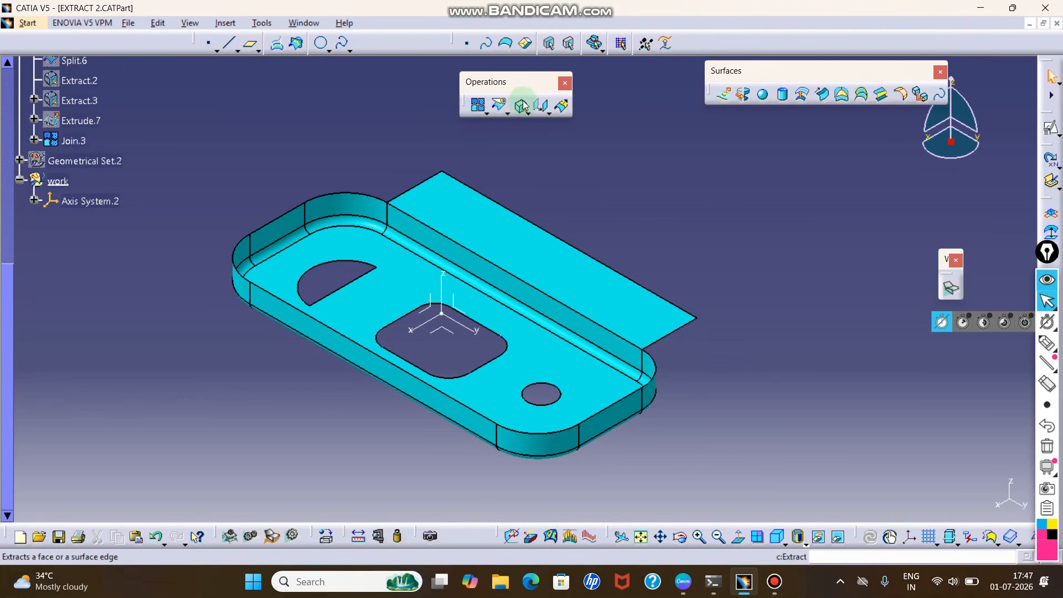
left_click(519, 105)
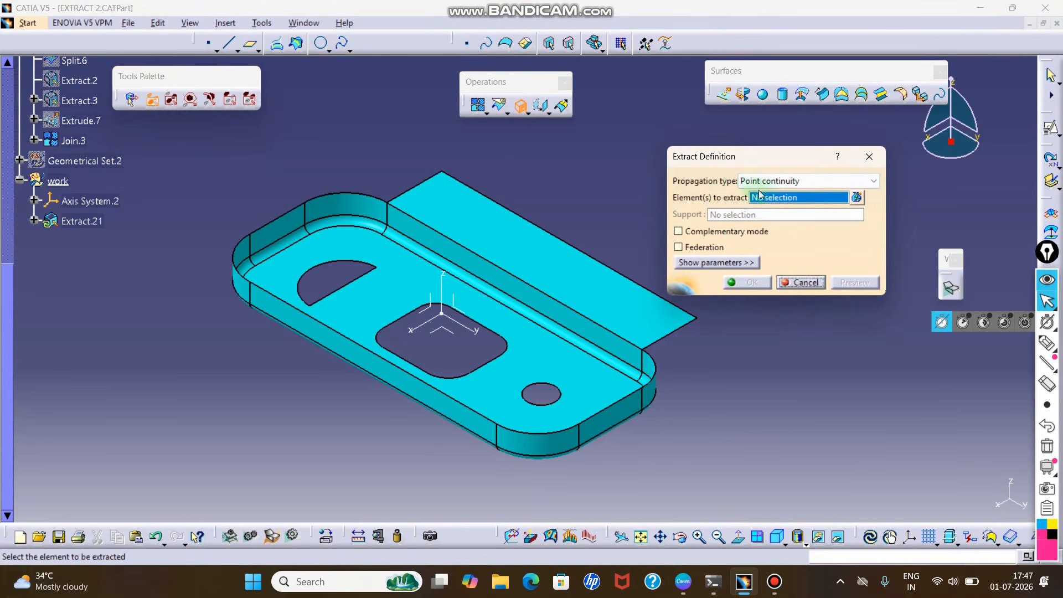
left_click(763, 197)
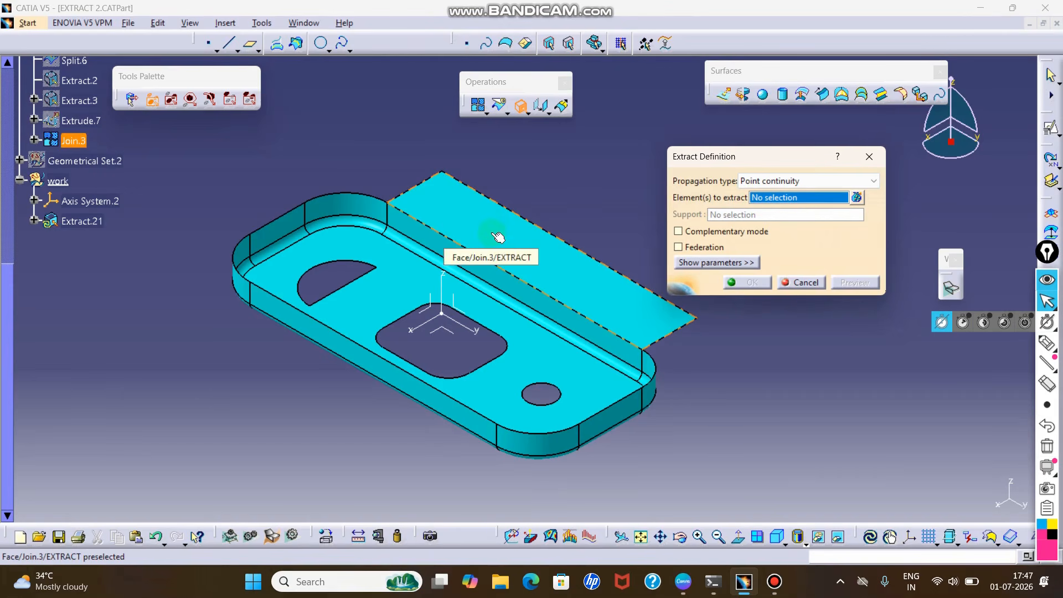
left_click(491, 195)
middle_click_drag(500, 201, 475, 210)
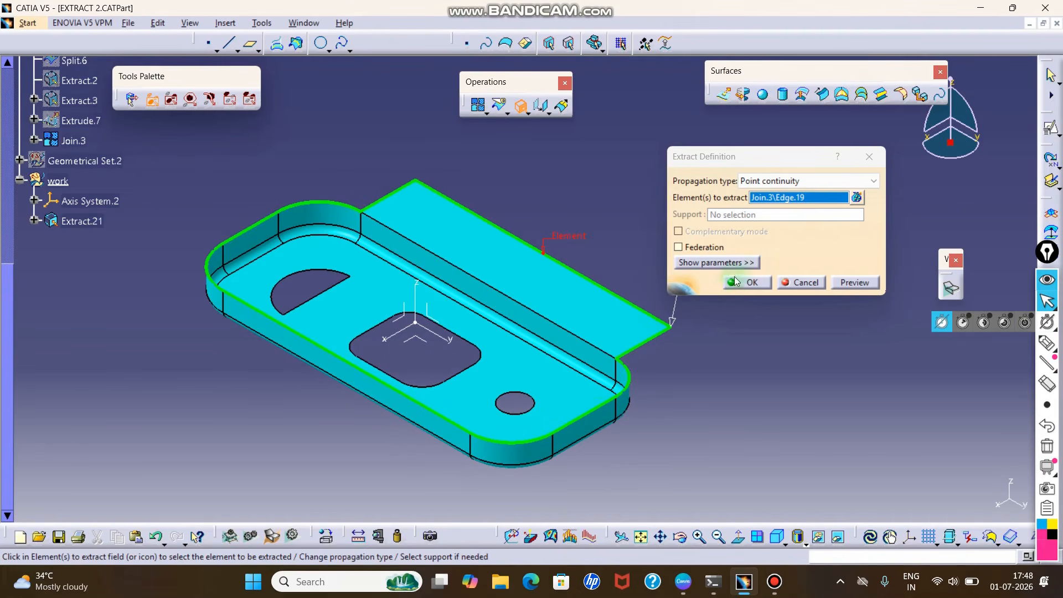
left_click(751, 282)
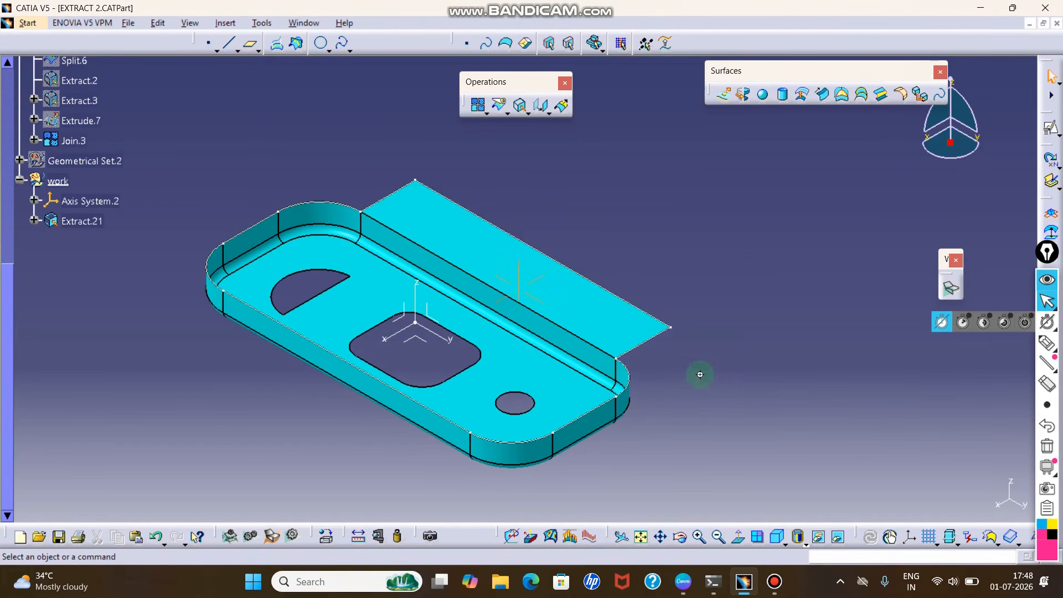
middle_click_drag(700, 374, 710, 377)
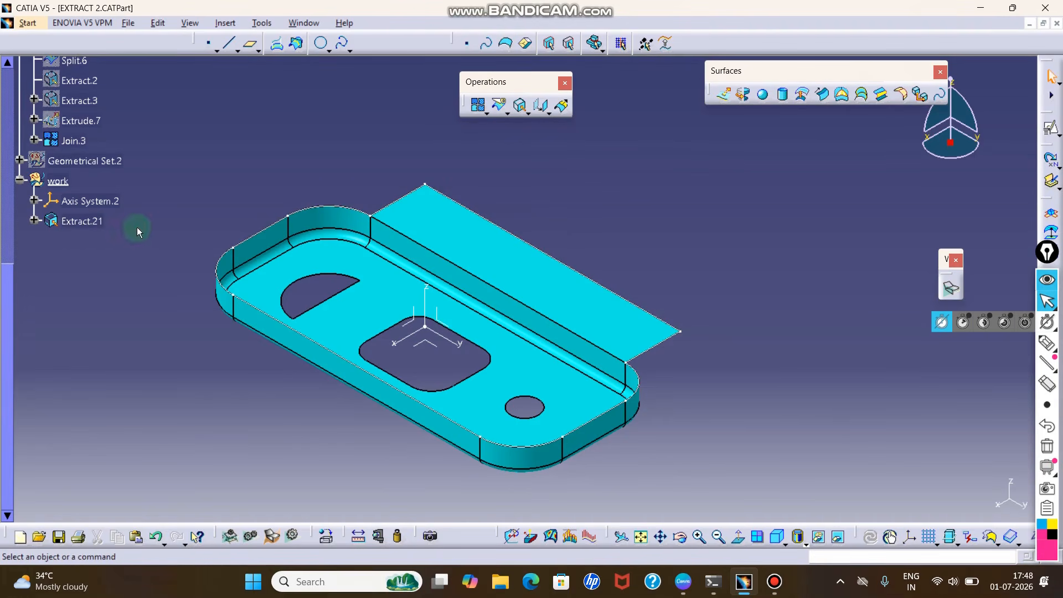
- Hide the extracted boundary curve and insert a new geometrical set named "work" under Part1
right_click(65, 220)
left_click(107, 257)
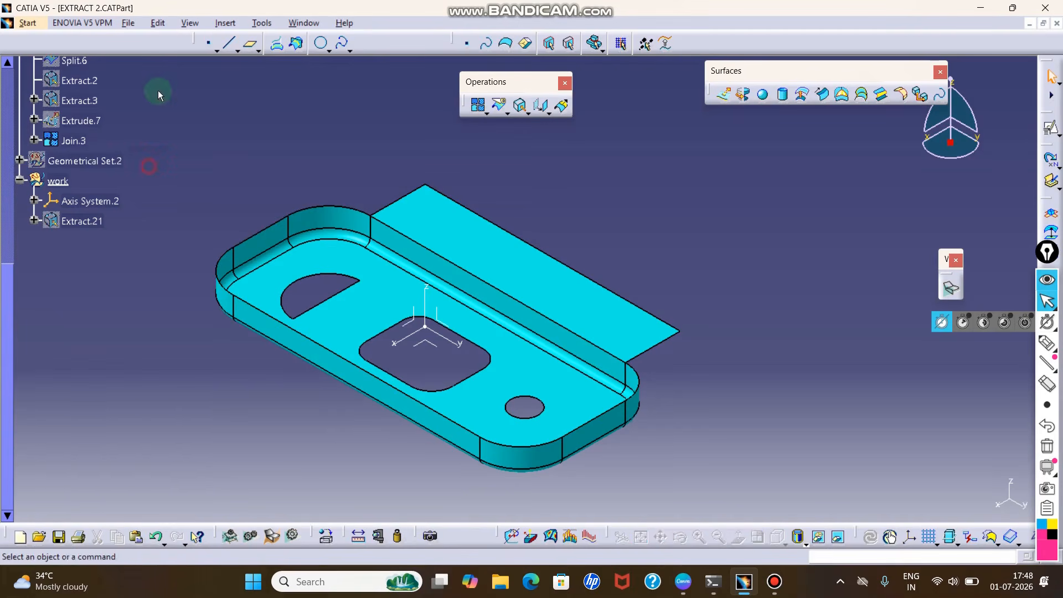
left_click(225, 23)
left_click(244, 90)
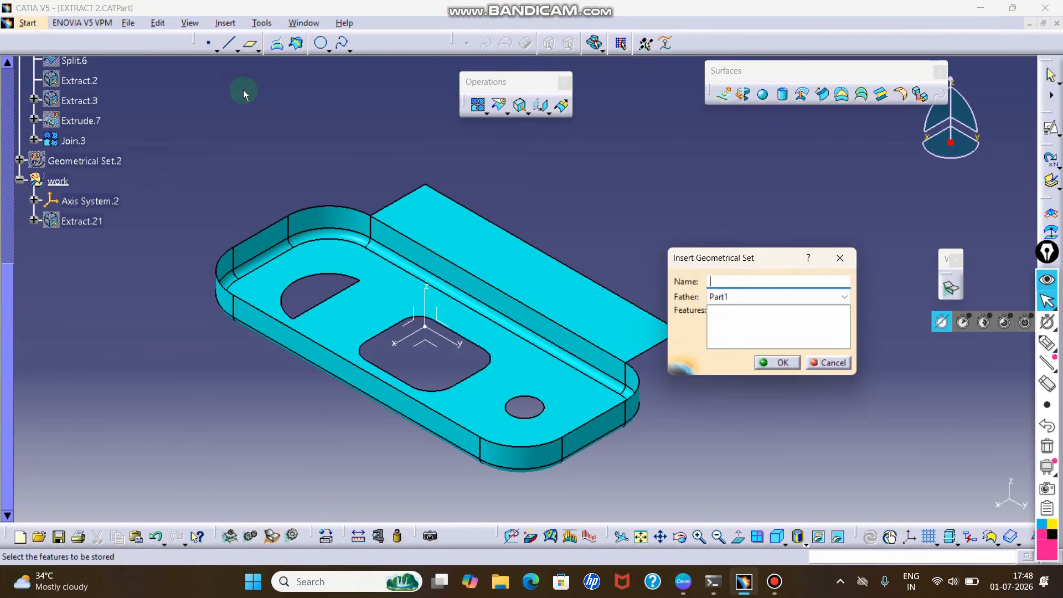
key("Return")
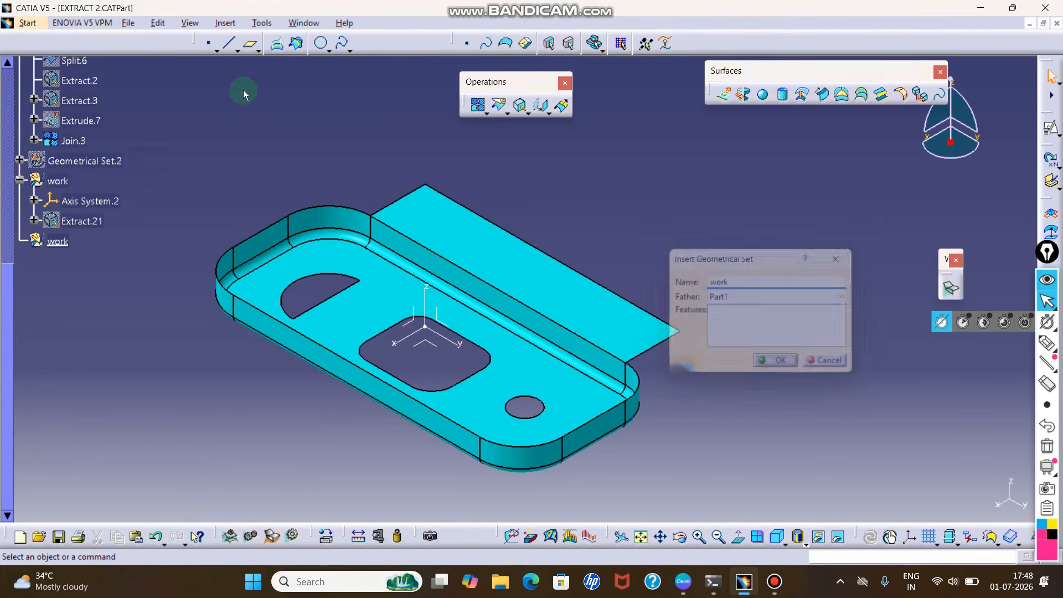
- Set up a new Extract of the tray's floor face with Point continuity propagation
left_click(521, 112)
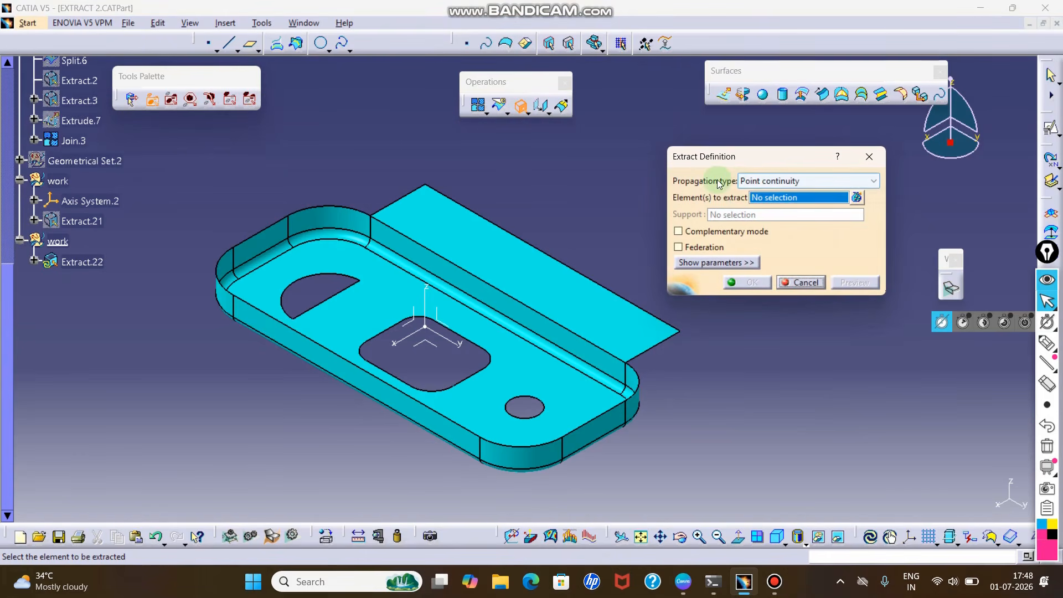
left_click(748, 182)
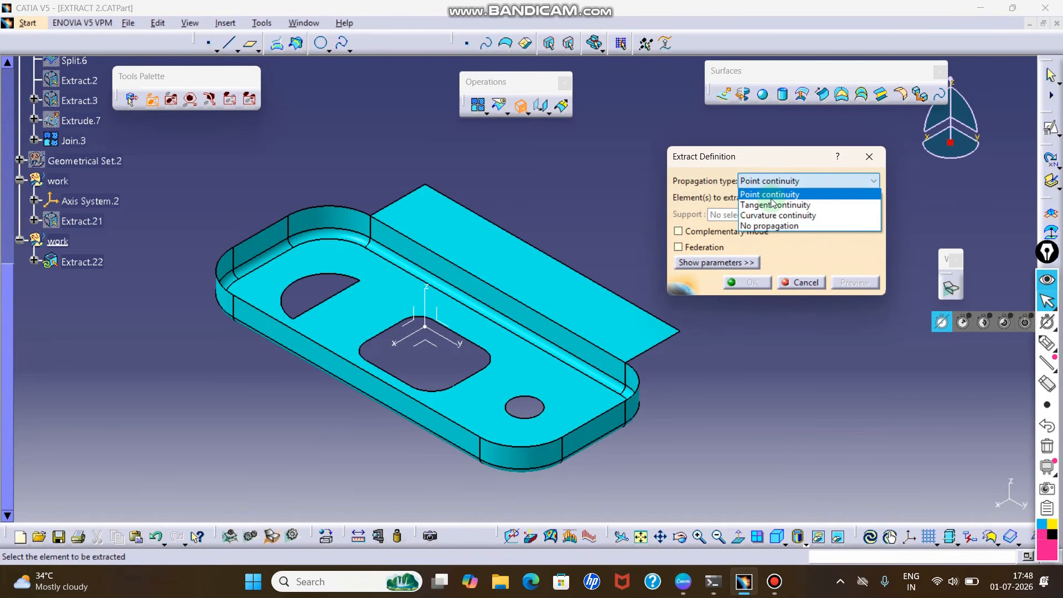
left_click(772, 197)
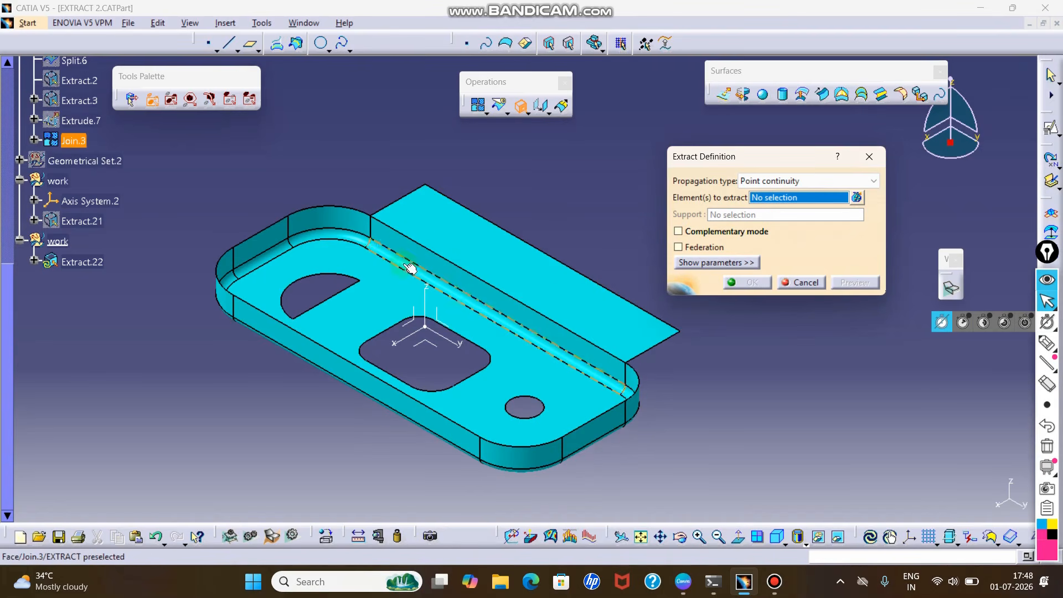
left_click(300, 253)
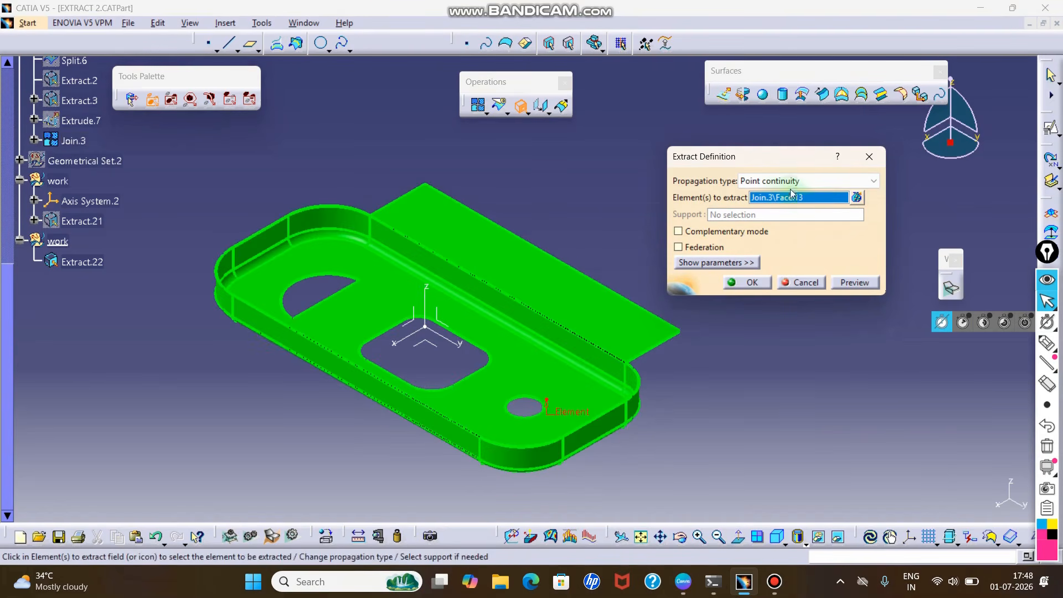
left_click(745, 181)
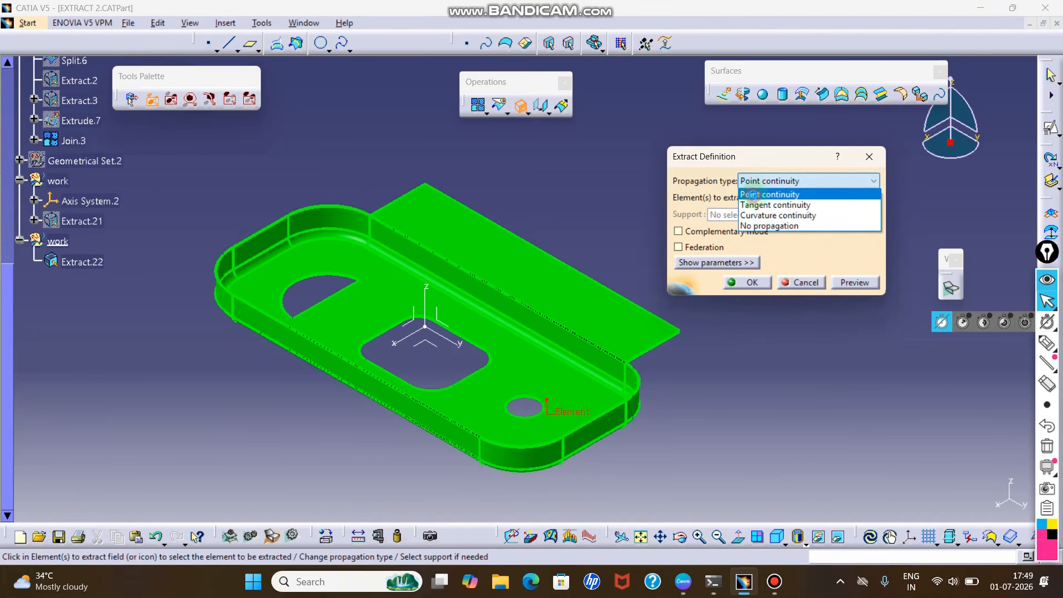
left_click(751, 195)
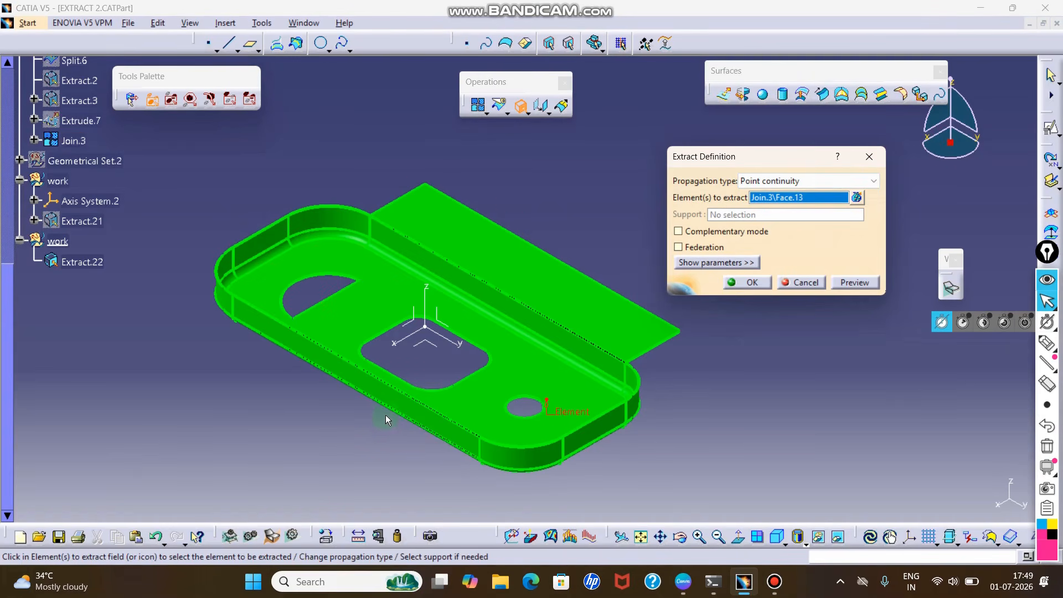
- Create the floor face extract with Tangent continuity propagation instead and hide the resulting surface
left_click(793, 183)
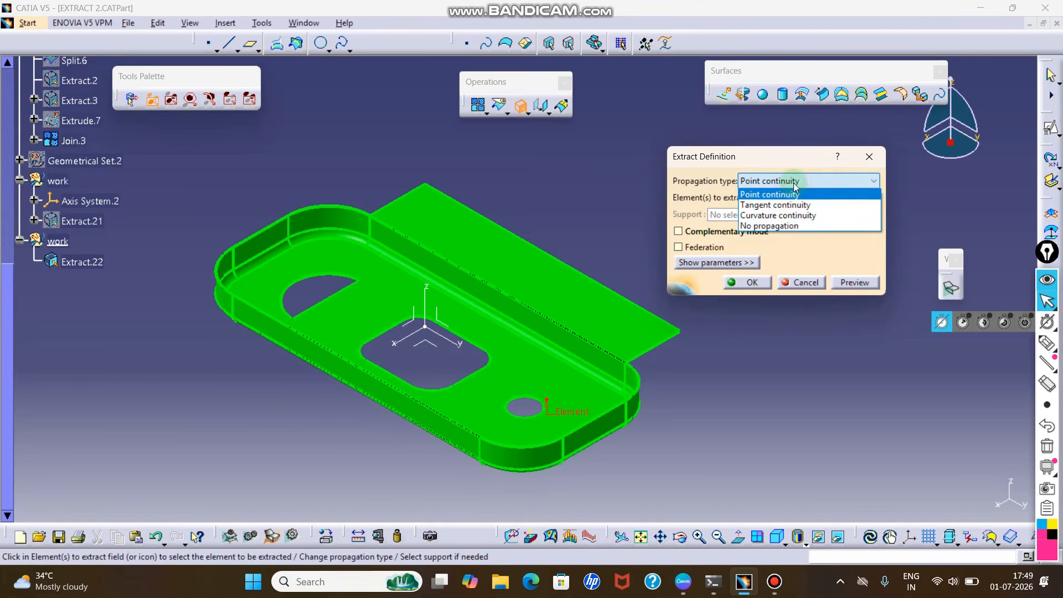
left_click(772, 210)
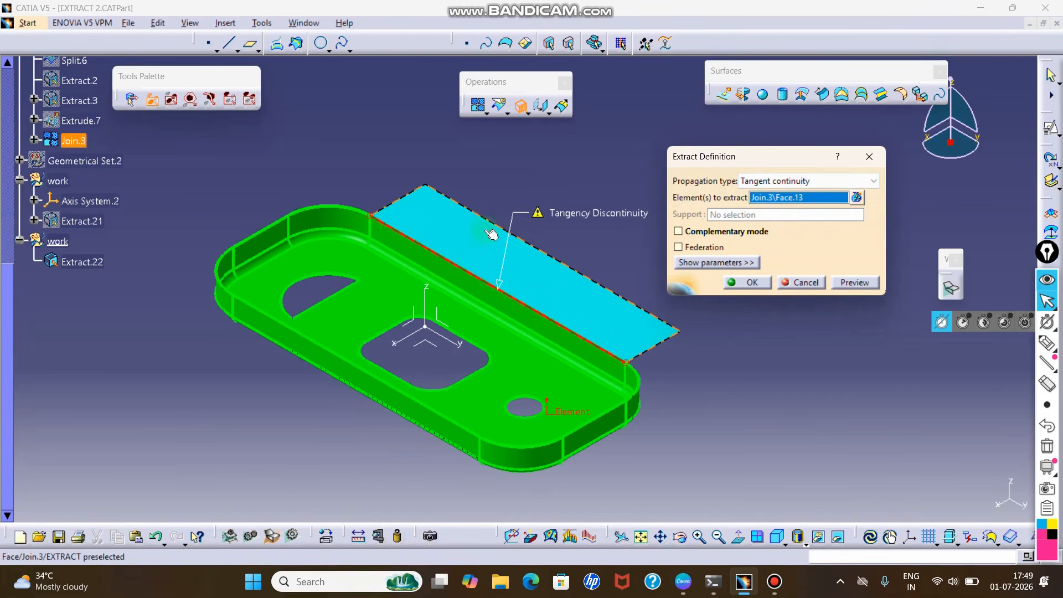
left_click(747, 283)
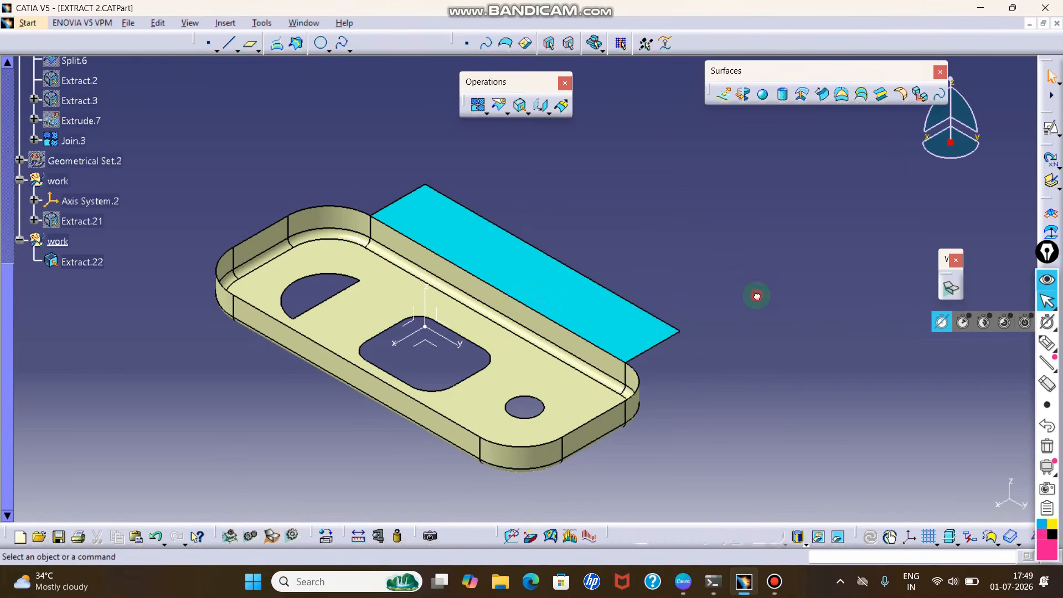
left_click(83, 265)
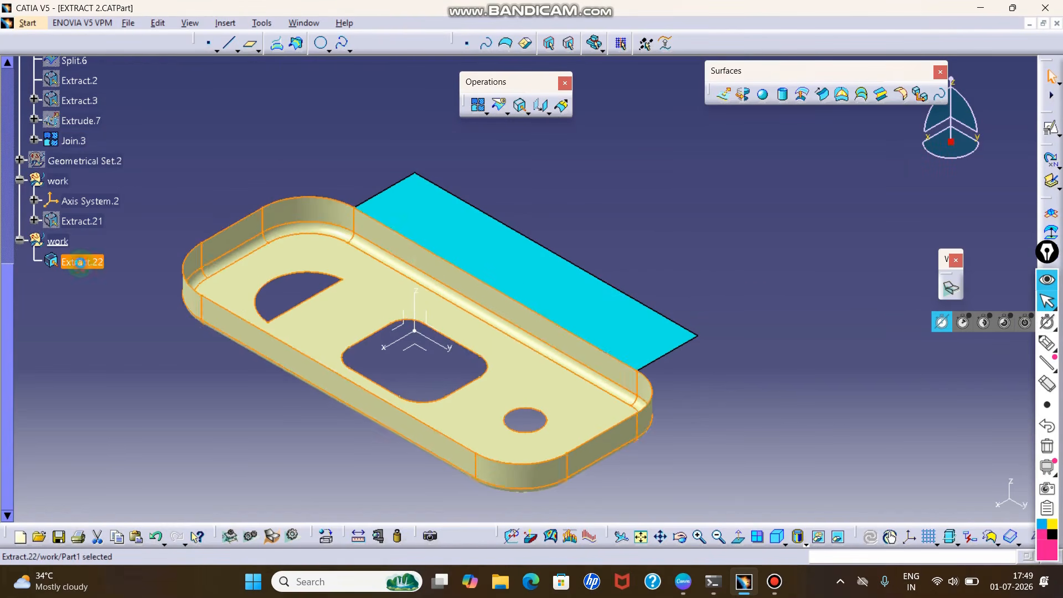
right_click(89, 266)
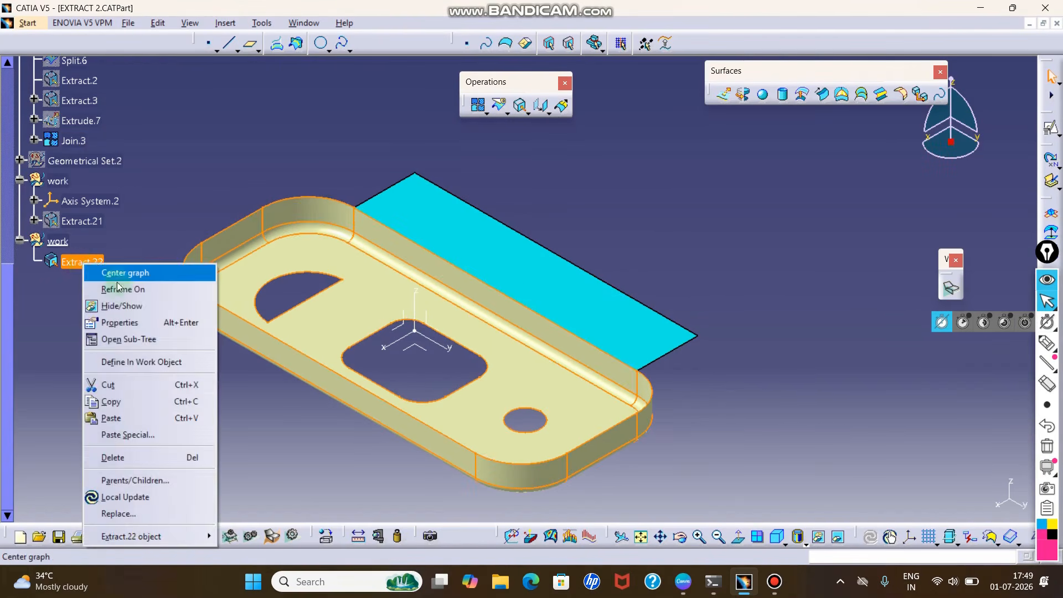
left_click(123, 304)
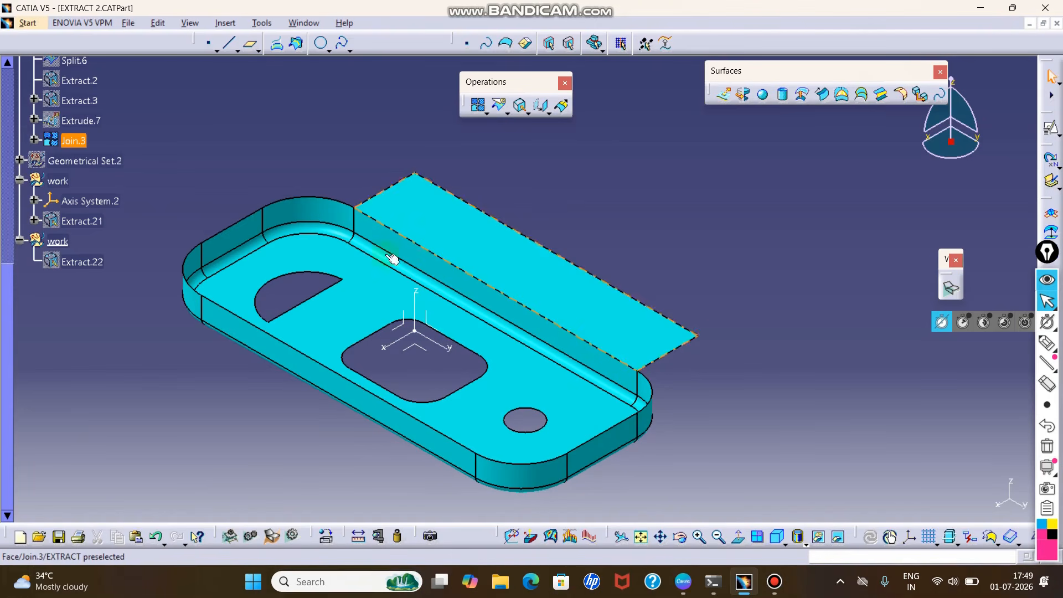
- Edit the hidden floor face extract, trying Point continuity and setting its propagation type to No propagation
double_click(80, 261)
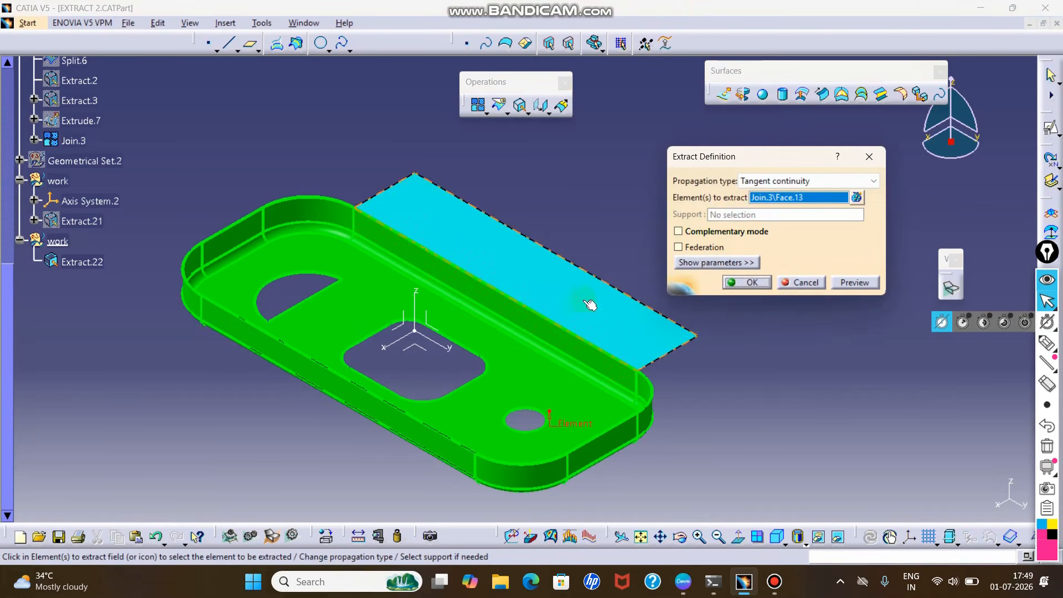
left_click(771, 181)
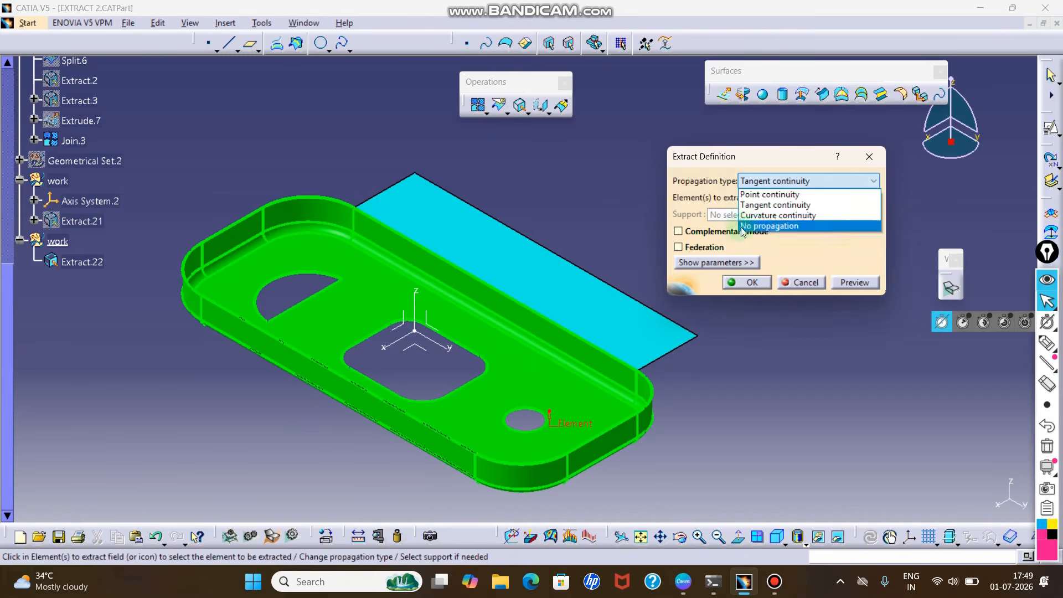
left_click(760, 194)
left_click(775, 181)
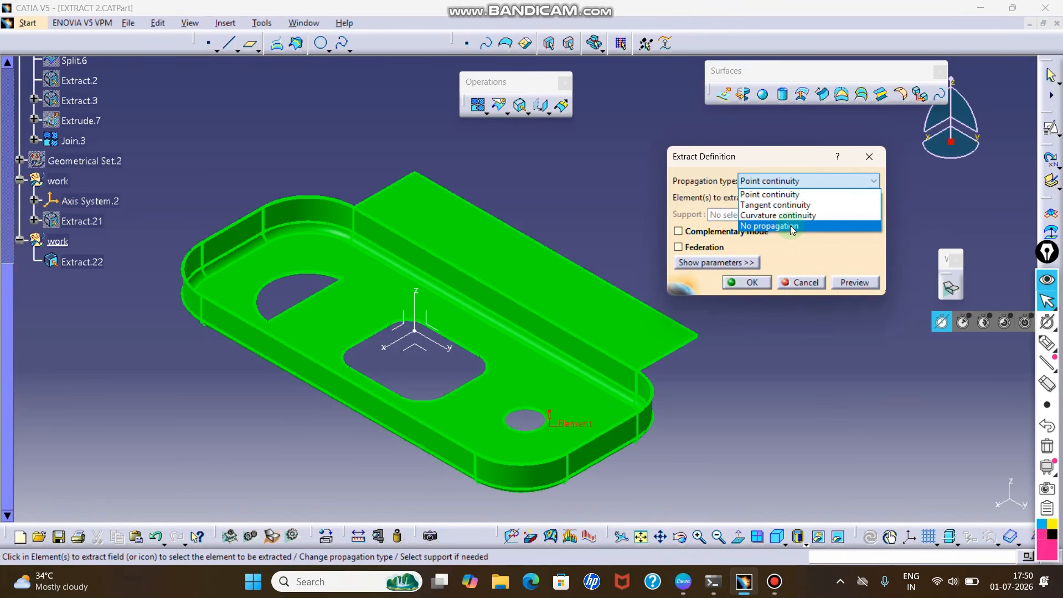
left_click(792, 227)
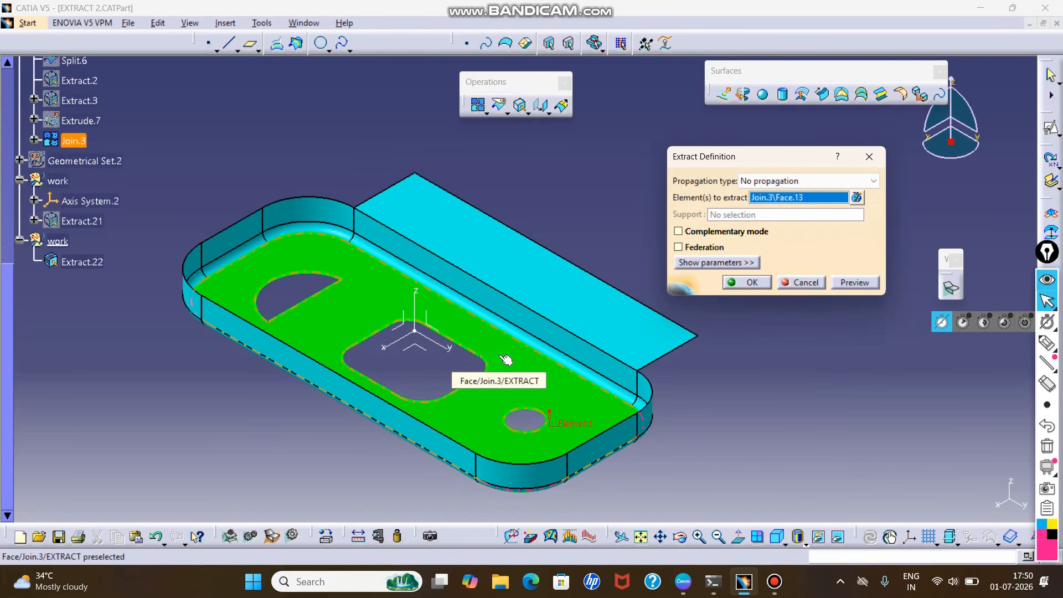
- Replace the floor face with the tray's long side wall face as the element to extract, using No propagation
left_click(483, 293)
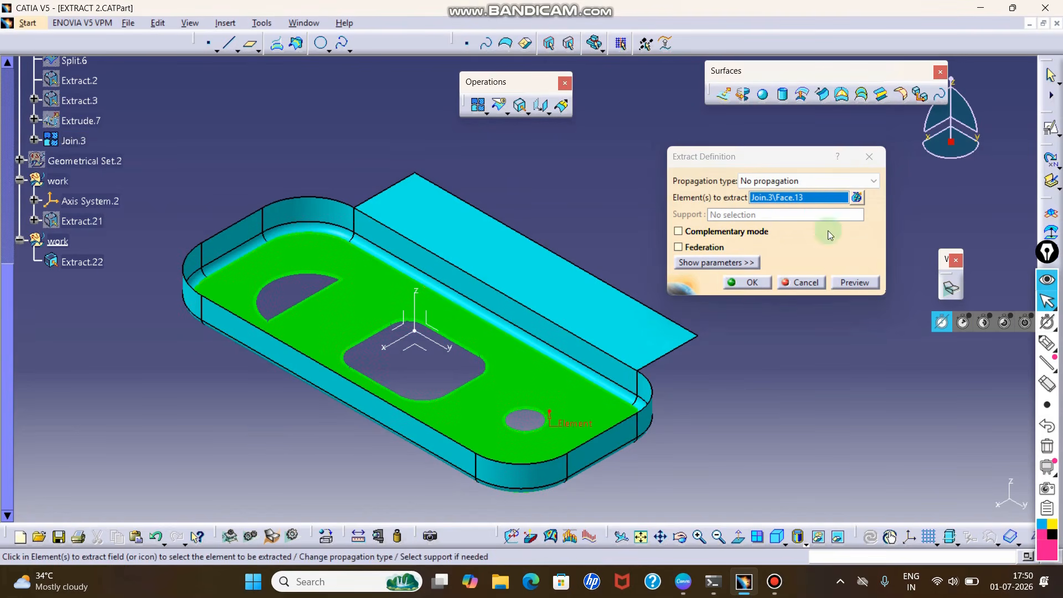
right_click(836, 203)
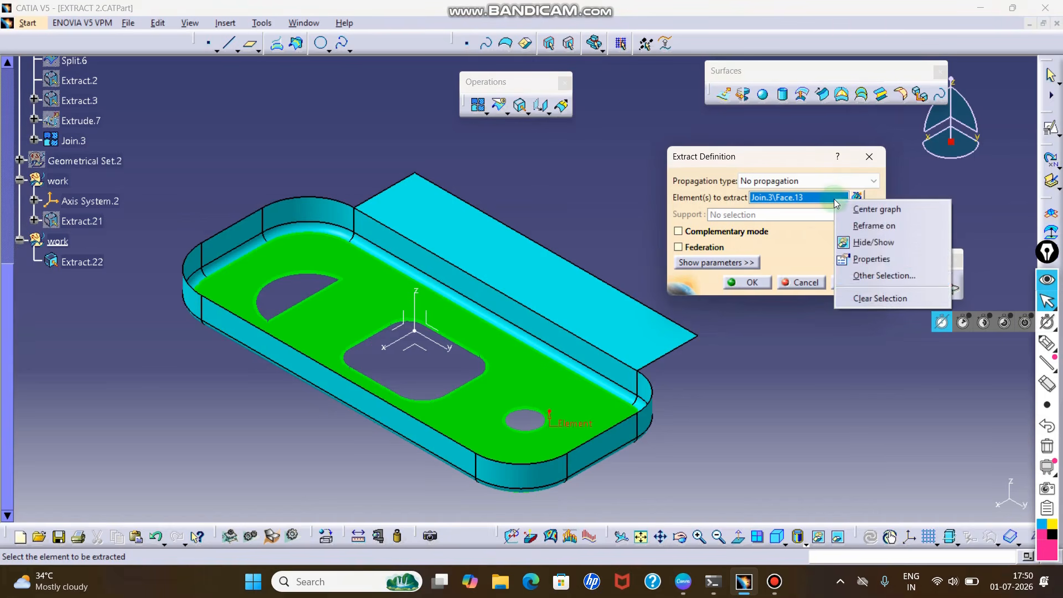
left_click(868, 299)
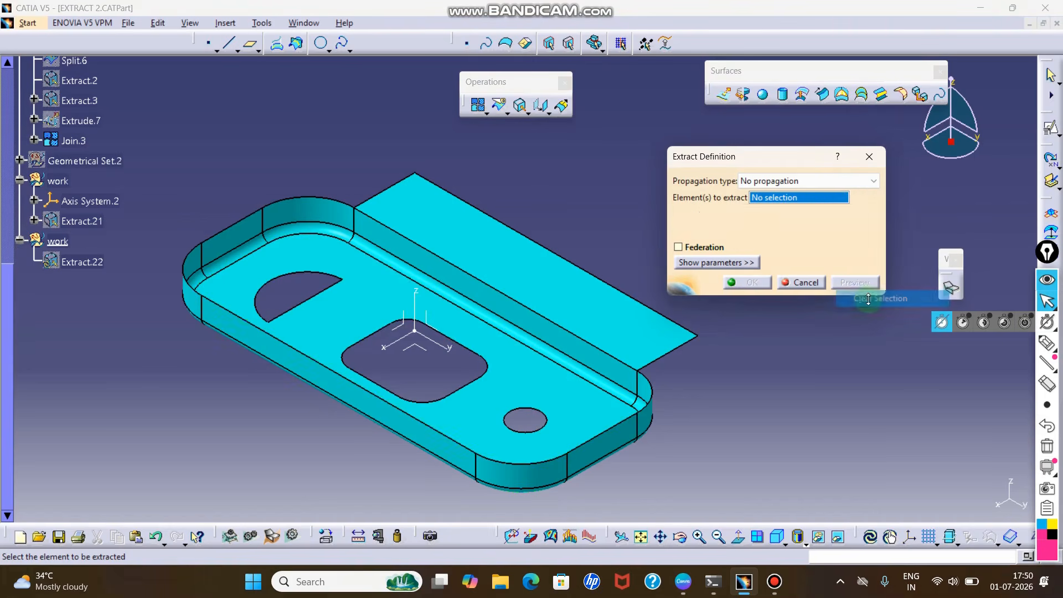
left_click(496, 302)
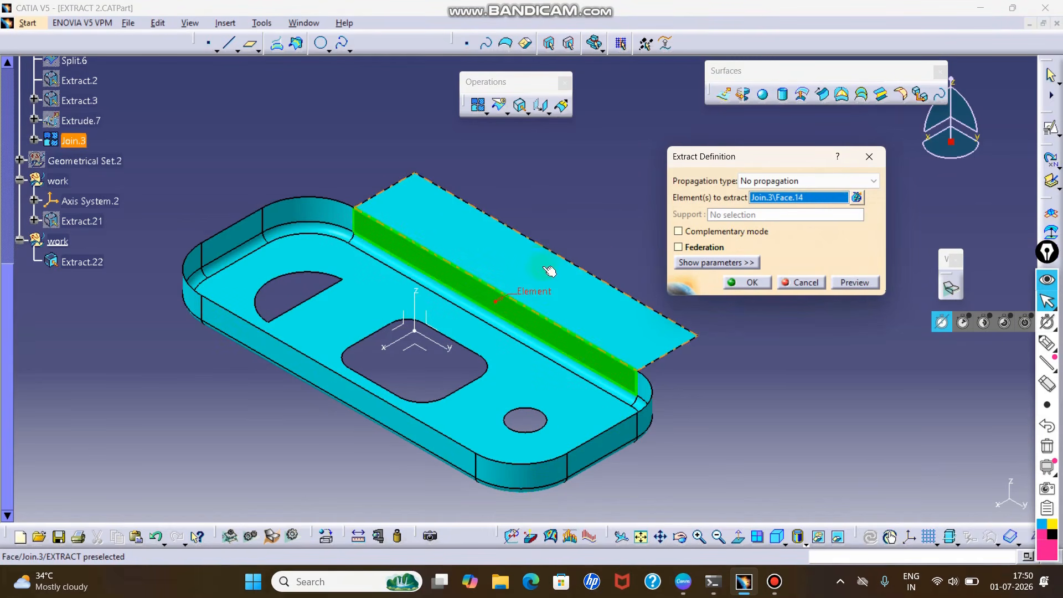
- Replace the side wall with the tray's short-end upper rim edge in the extract, trying Point continuity and Tangent continuity
right_click(765, 199)
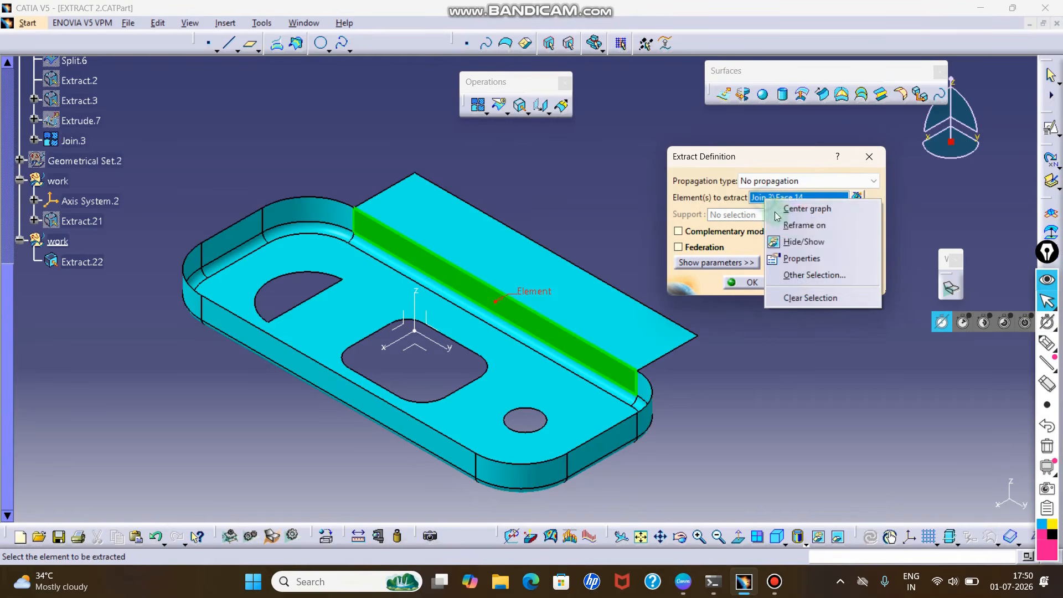
left_click(813, 304)
left_click(786, 184)
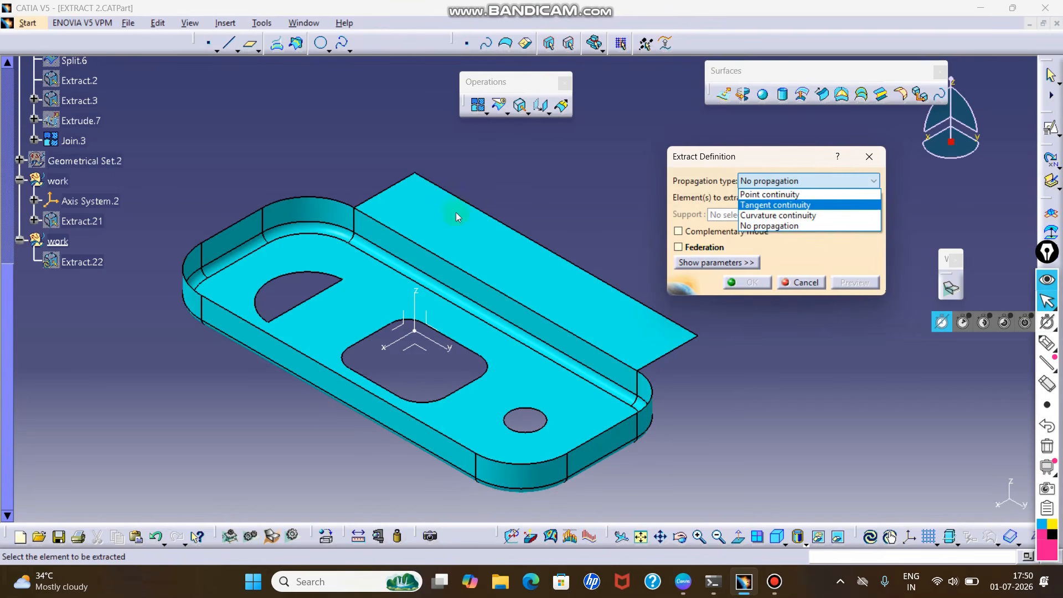
left_click(782, 195)
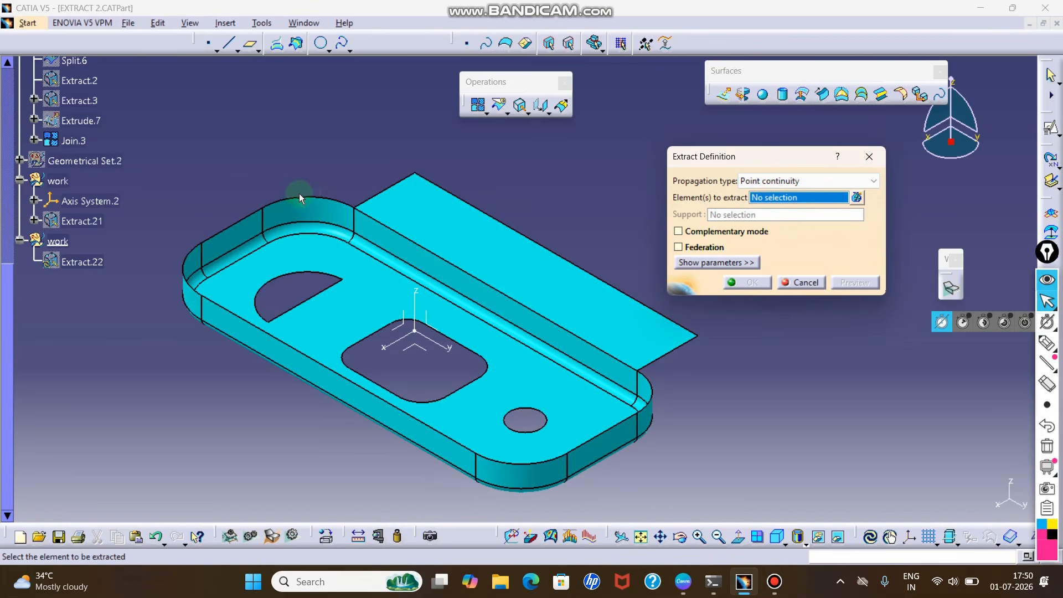
left_click(224, 229)
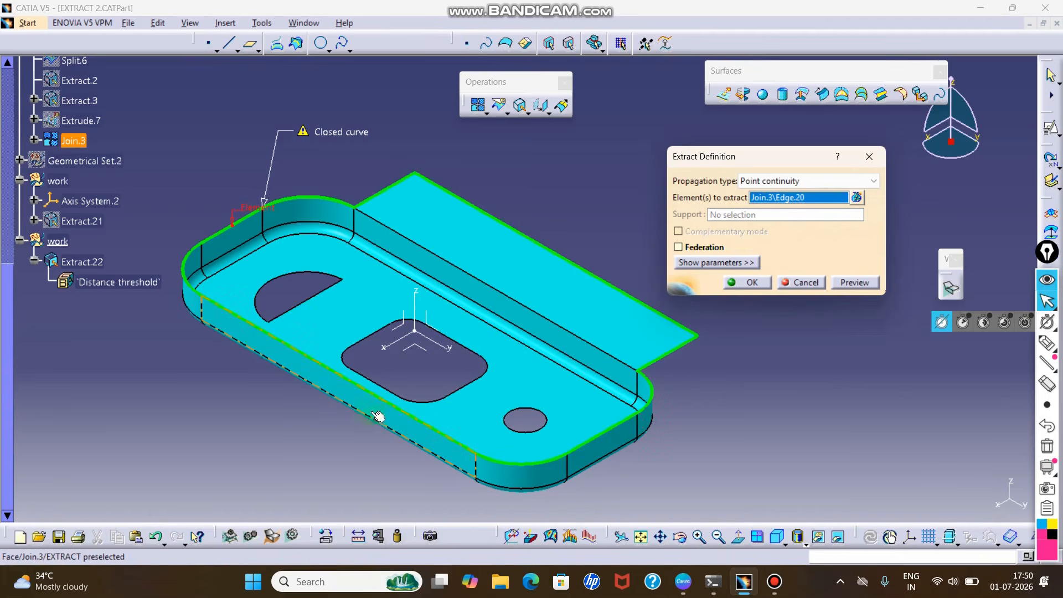
left_click(793, 182)
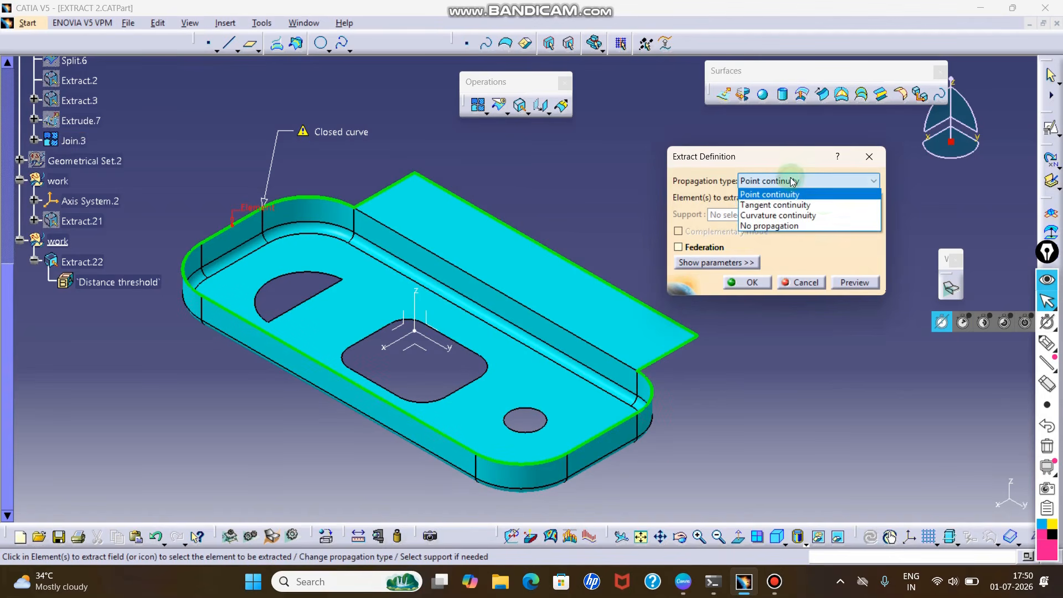
left_click(825, 206)
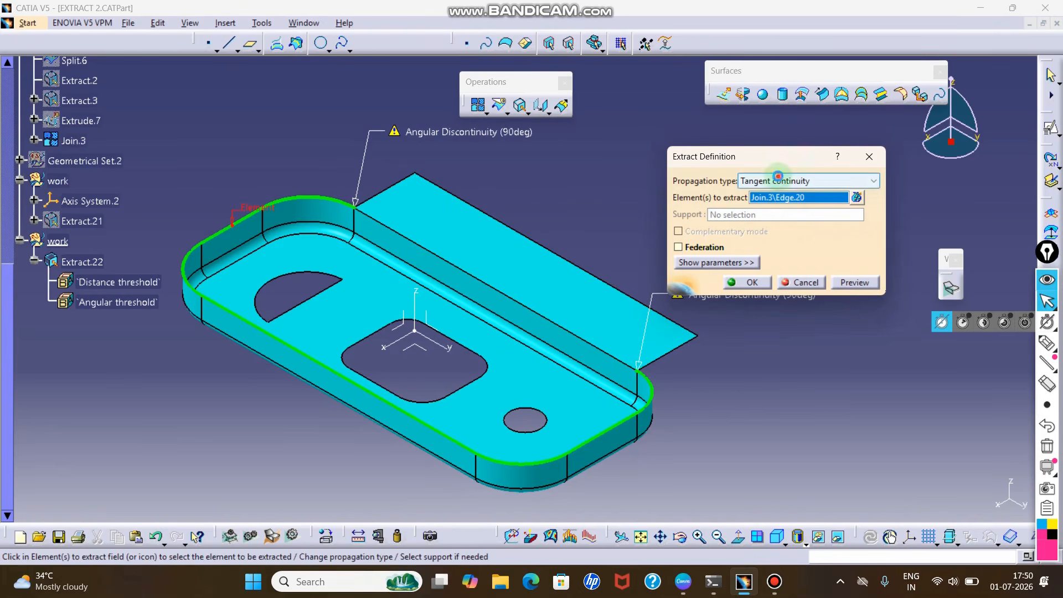
- Finish the short-end rim edge extract with No propagation and show the hidden Extract.22
left_click(794, 181)
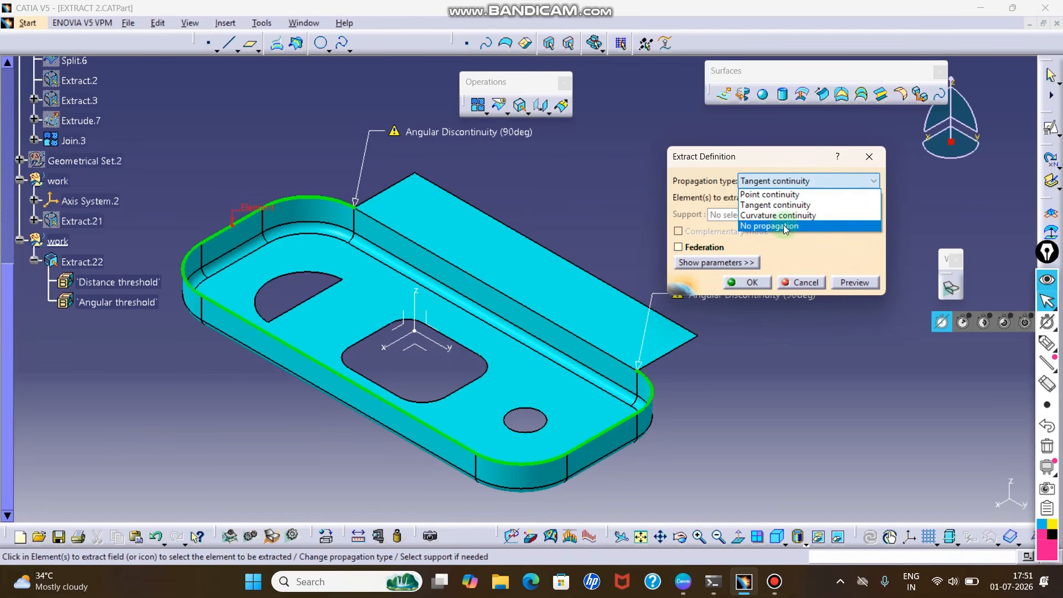
left_click(783, 225)
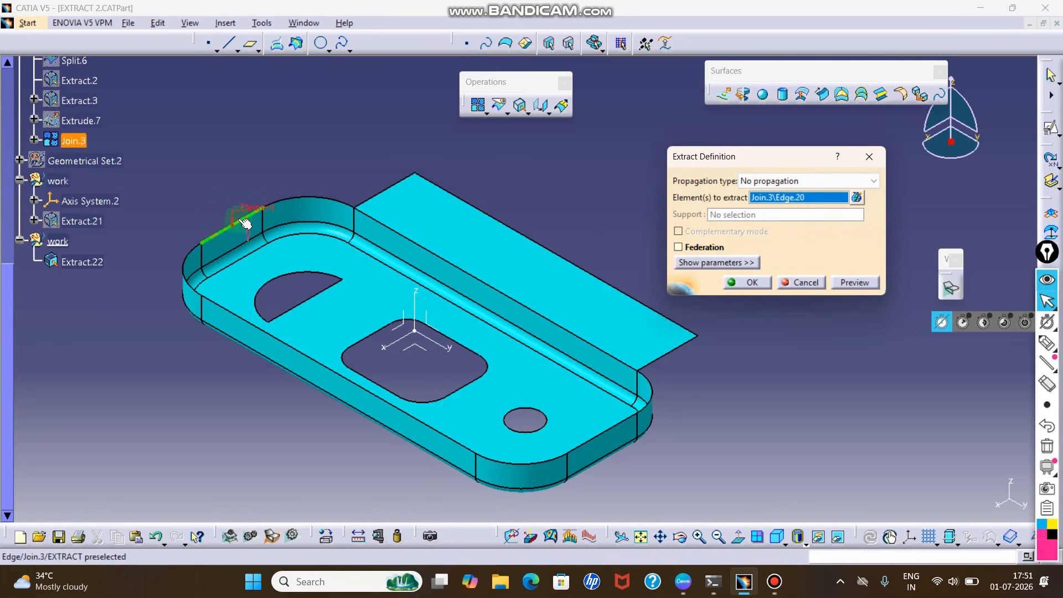
left_click(747, 282)
middle_click_drag(702, 273, 712, 256)
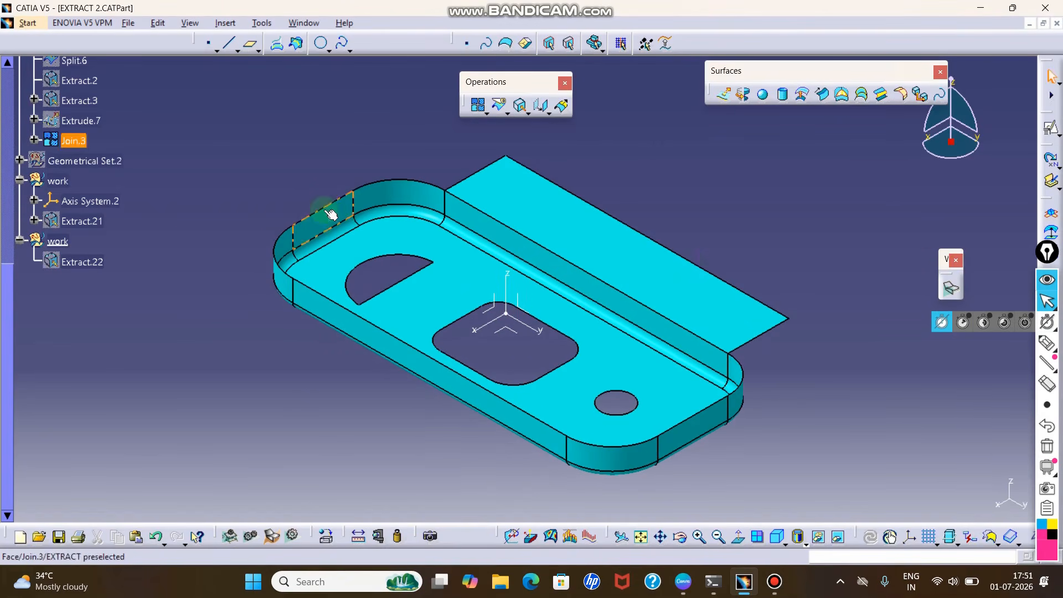
right_click(81, 267)
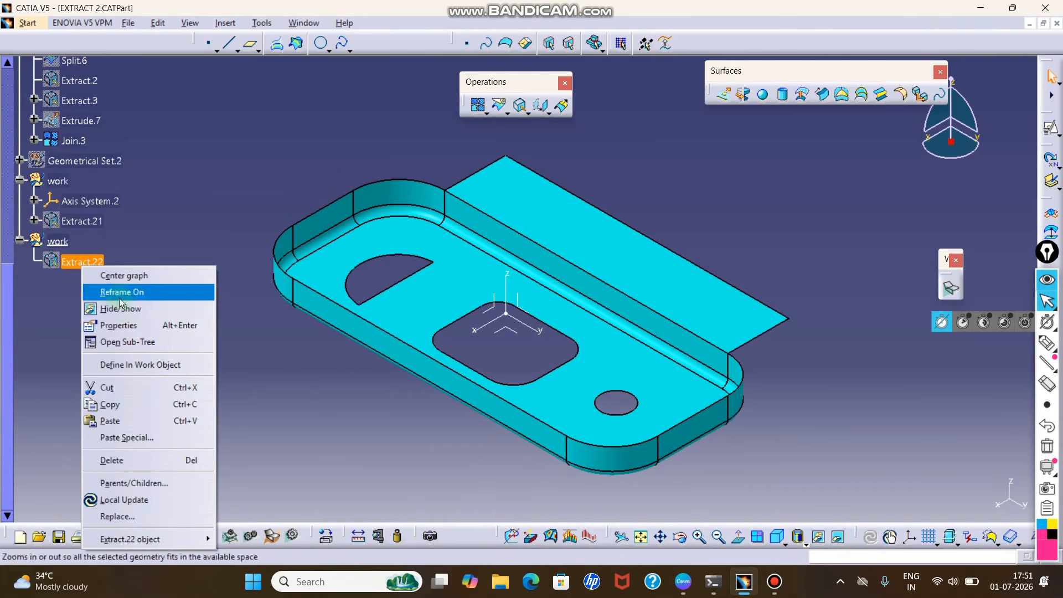
left_click(125, 309)
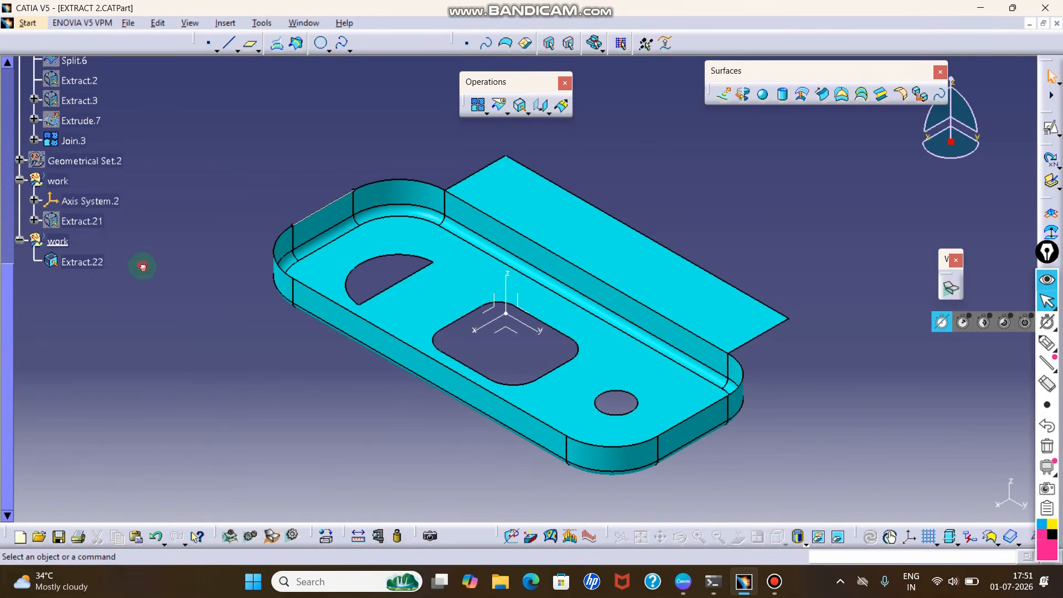
middle_click_drag(270, 225, 332, 211)
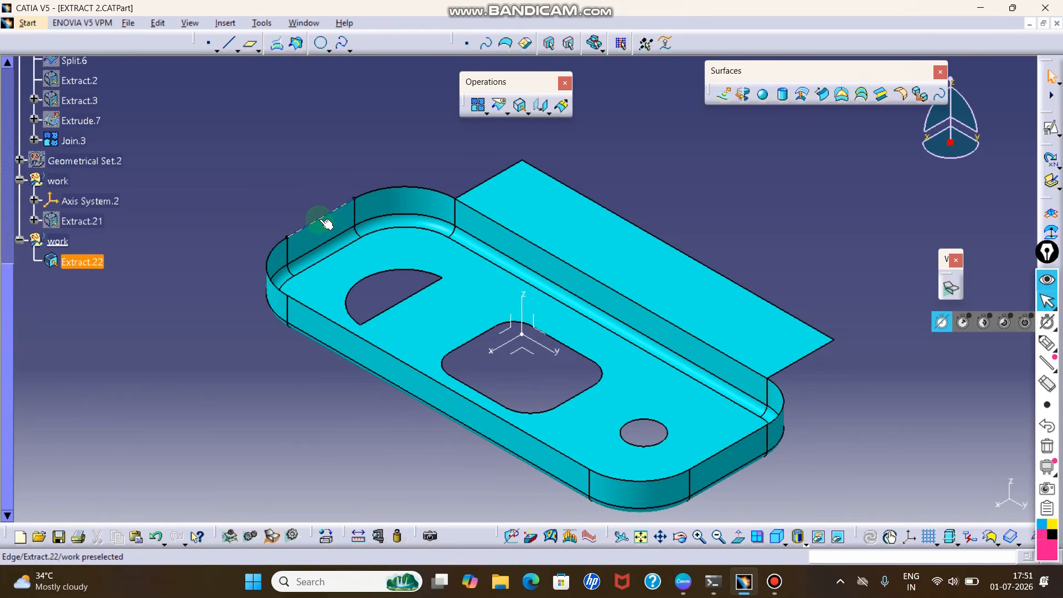
- Extrude the extracted rim edge outward about 16 mm along the Y Component to form a flat flange at the tray's short end
left_click(723, 94)
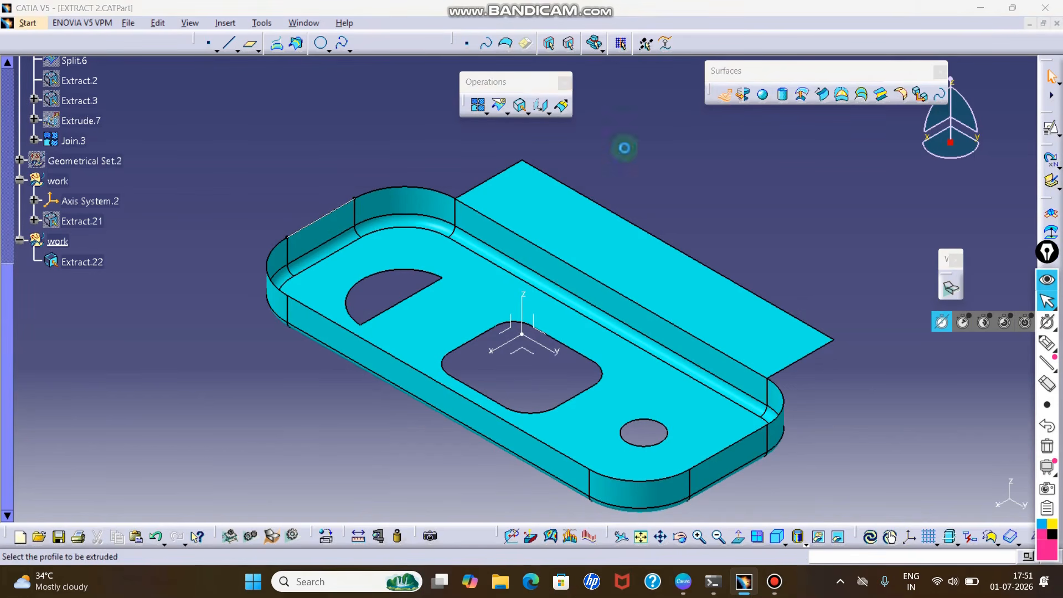
left_click(327, 216)
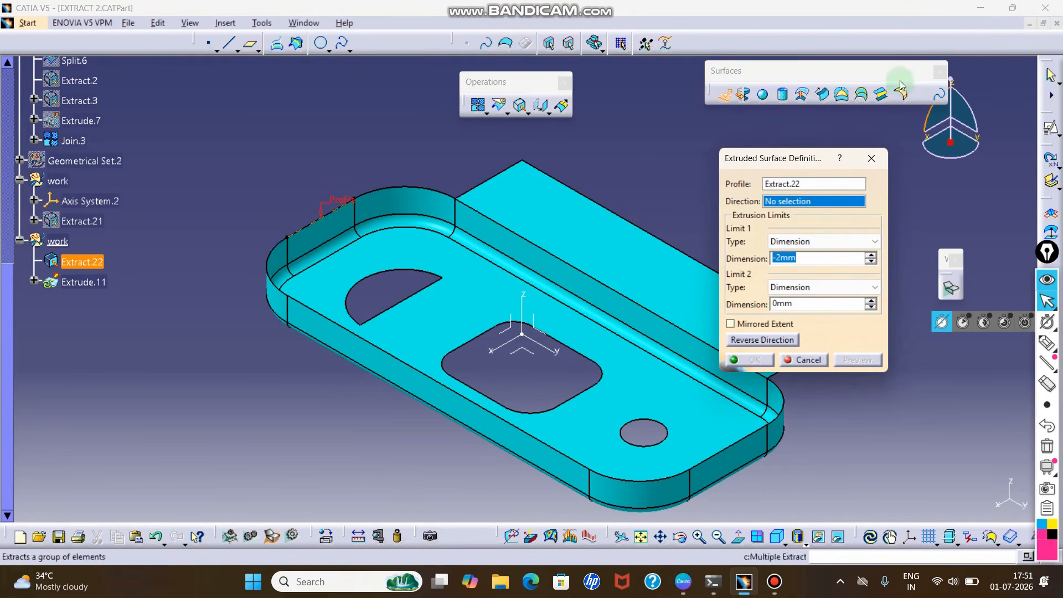
left_click_drag(886, 73, 846, 67)
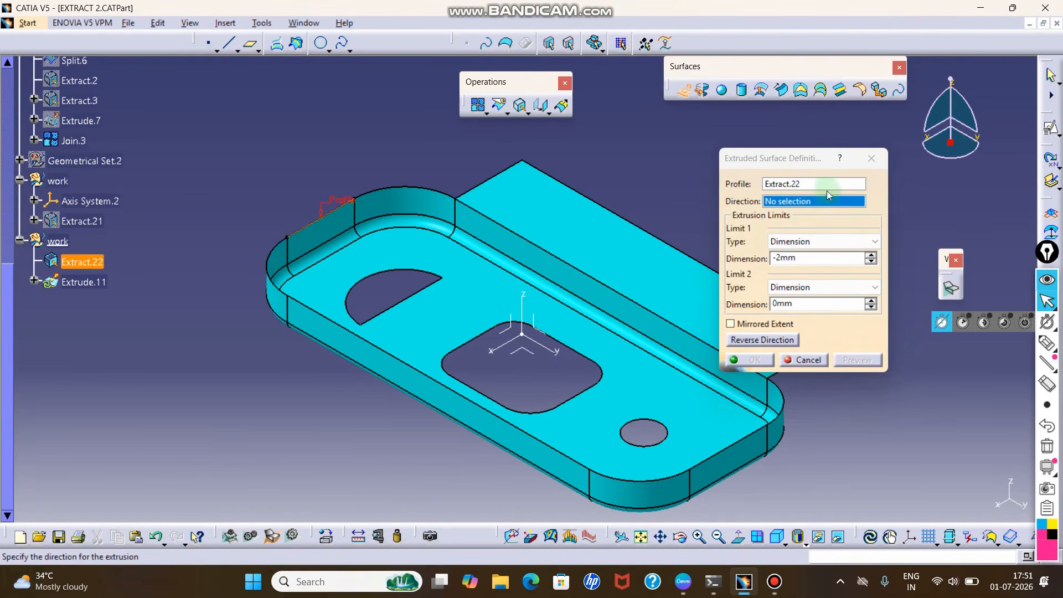
right_click(782, 201)
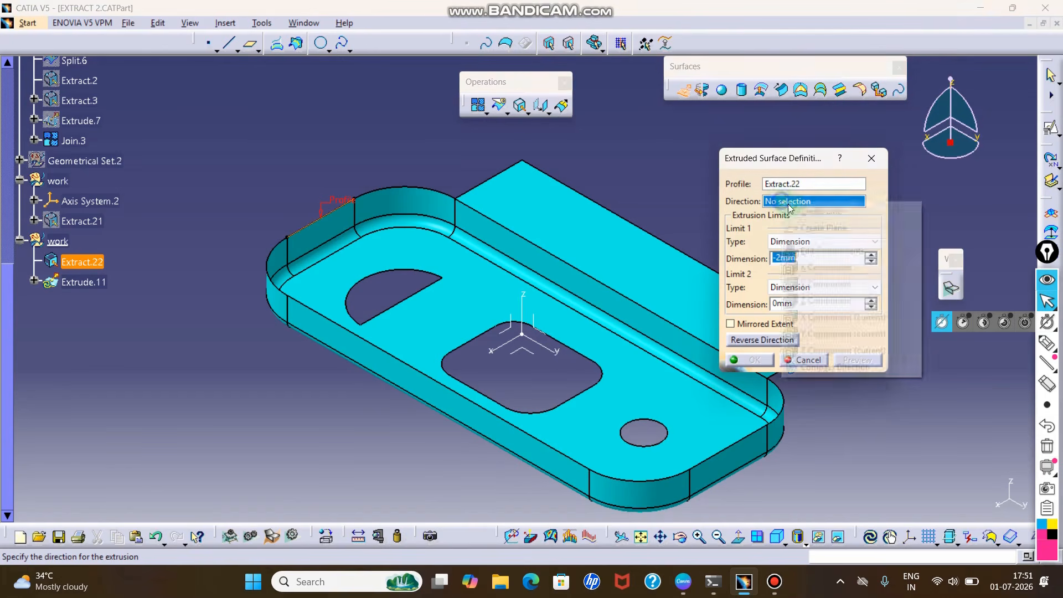
left_click(834, 284)
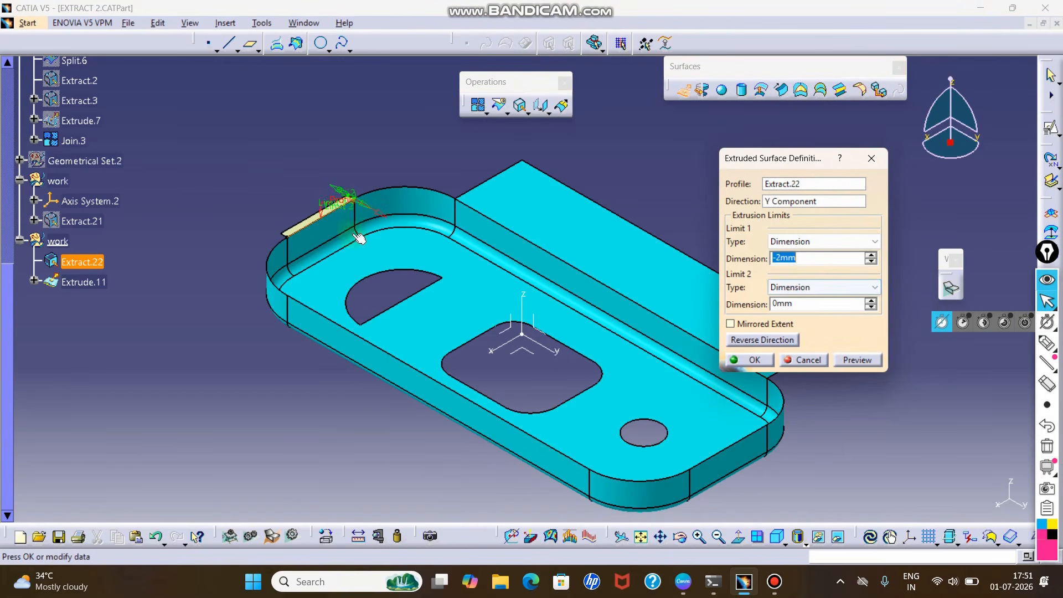
left_click_drag(346, 200, 289, 177)
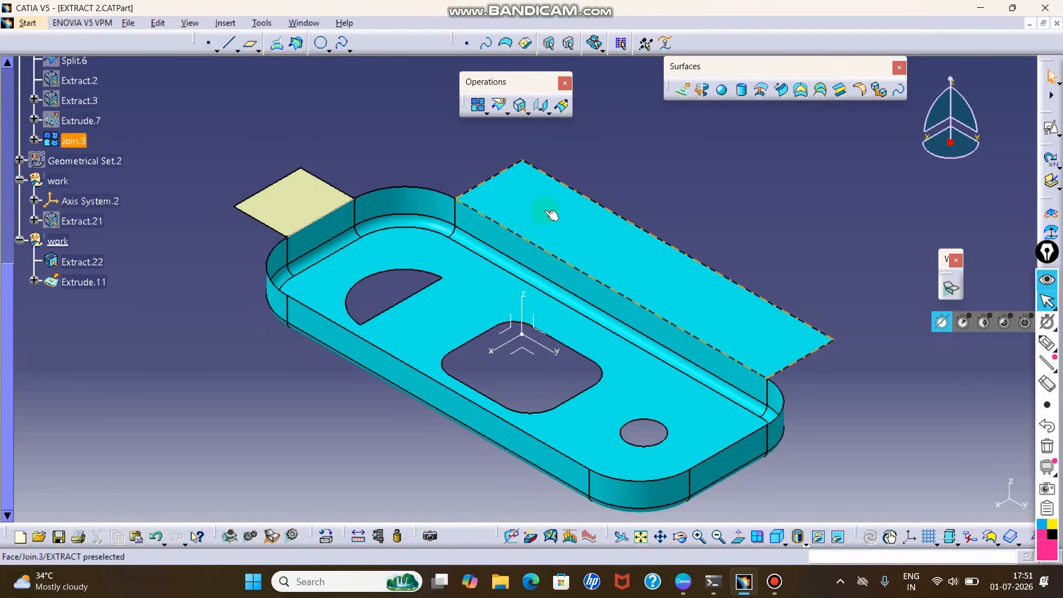
- Try to extrude a straight edge of the central rounded cutout directly from the joined surface
middle_click_drag(555, 214, 557, 237, "ctrl")
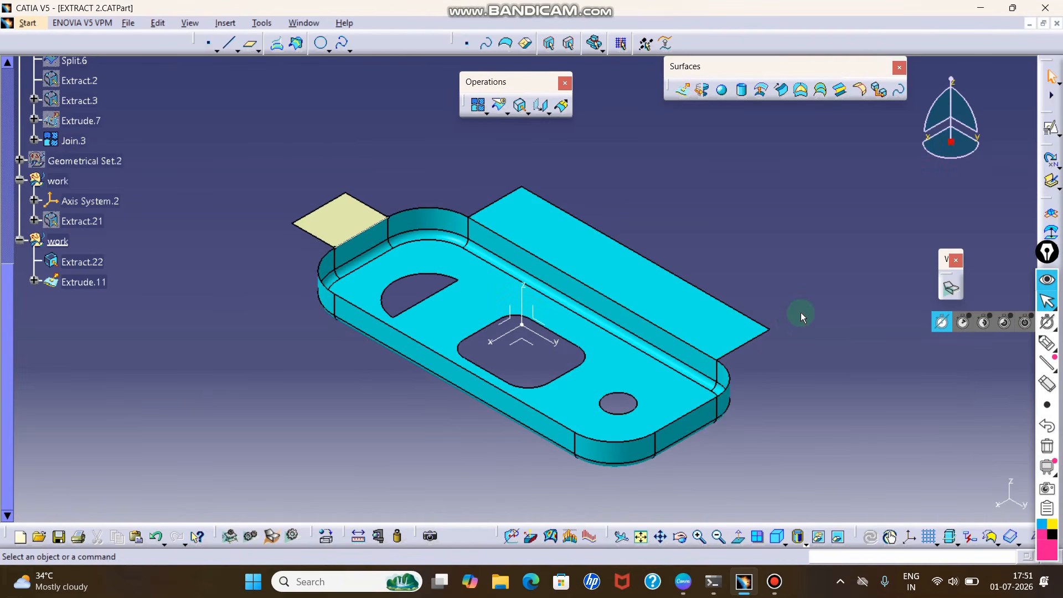
middle_click_drag(792, 315, 794, 307, "ctrl")
middle_click_drag(627, 354, 577, 324)
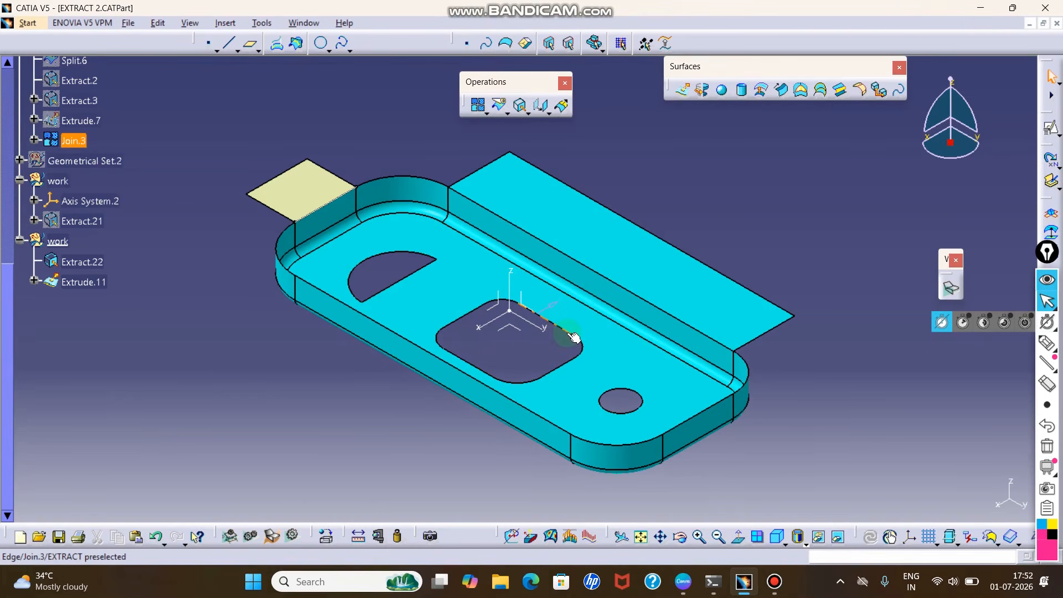
left_click(685, 92)
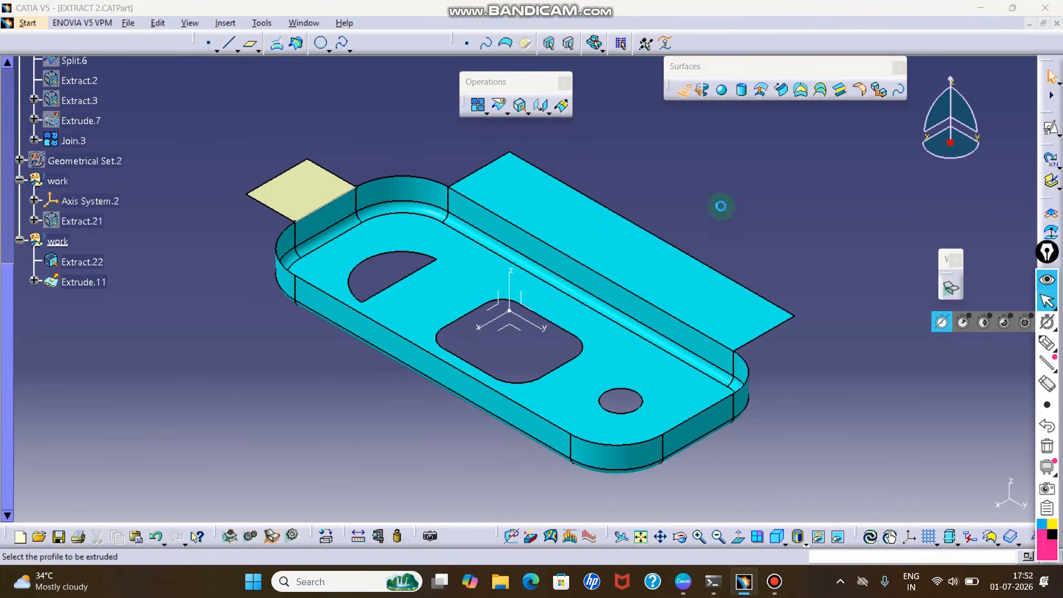
left_click(537, 313)
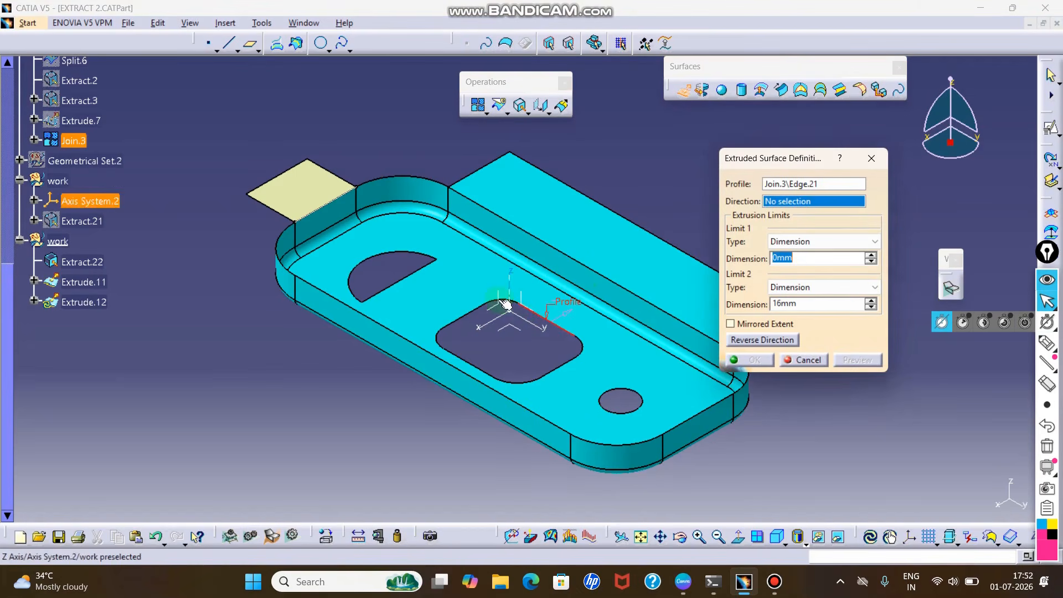
left_click(473, 320)
key("Escape")
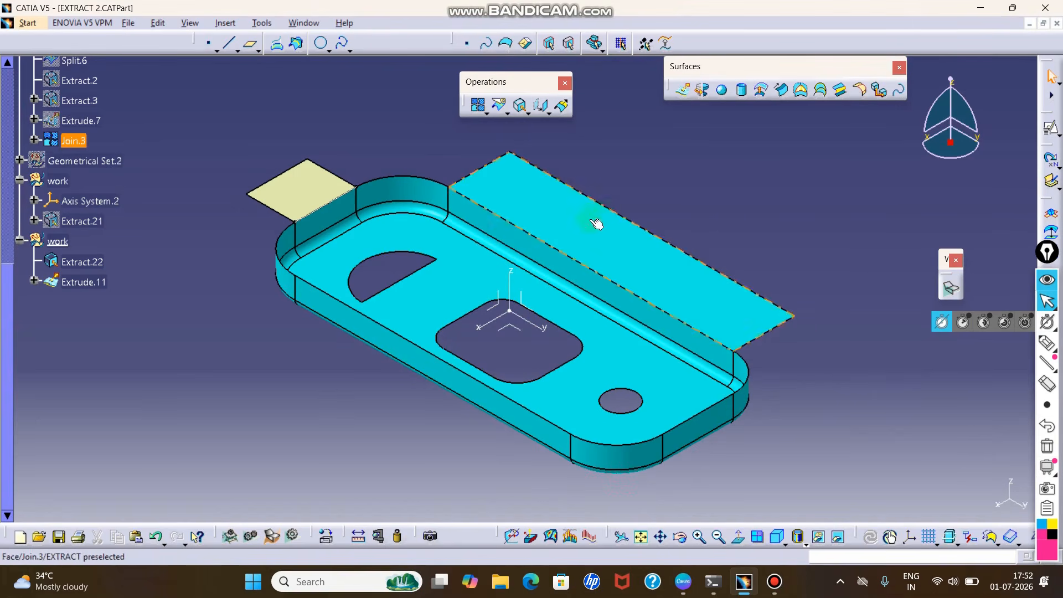
- Extract the central rounded cutout's boundary from the joined surface with Point continuity propagation
left_click(521, 109)
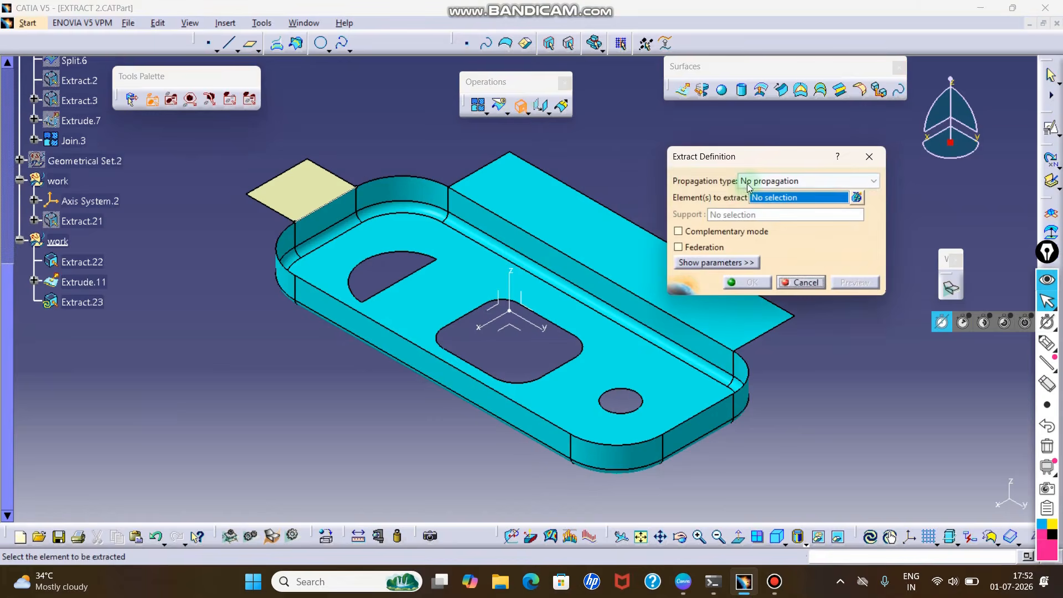
left_click(749, 183)
left_click(765, 195)
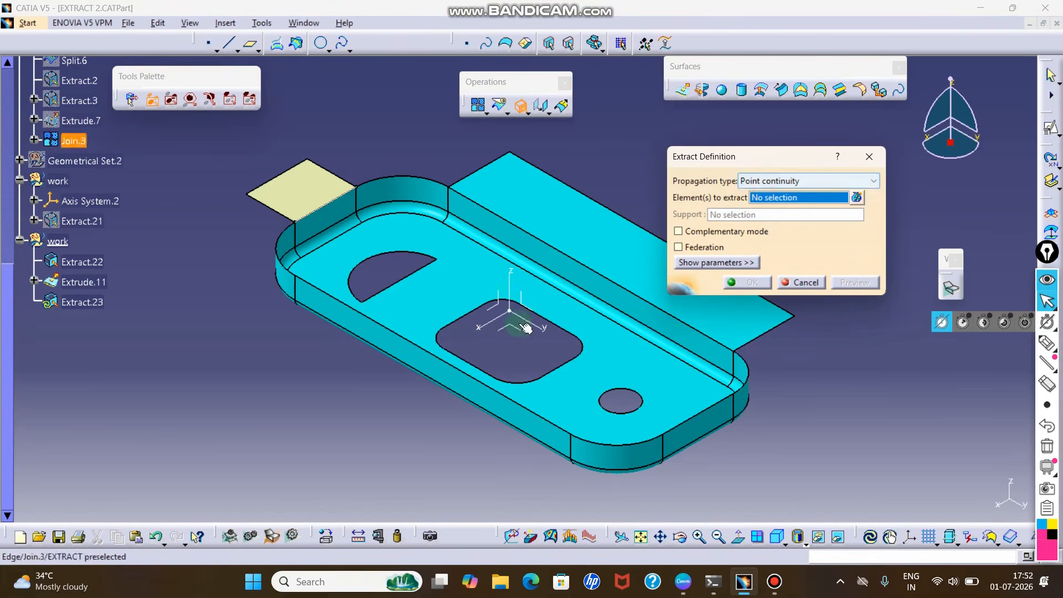
left_click(550, 324)
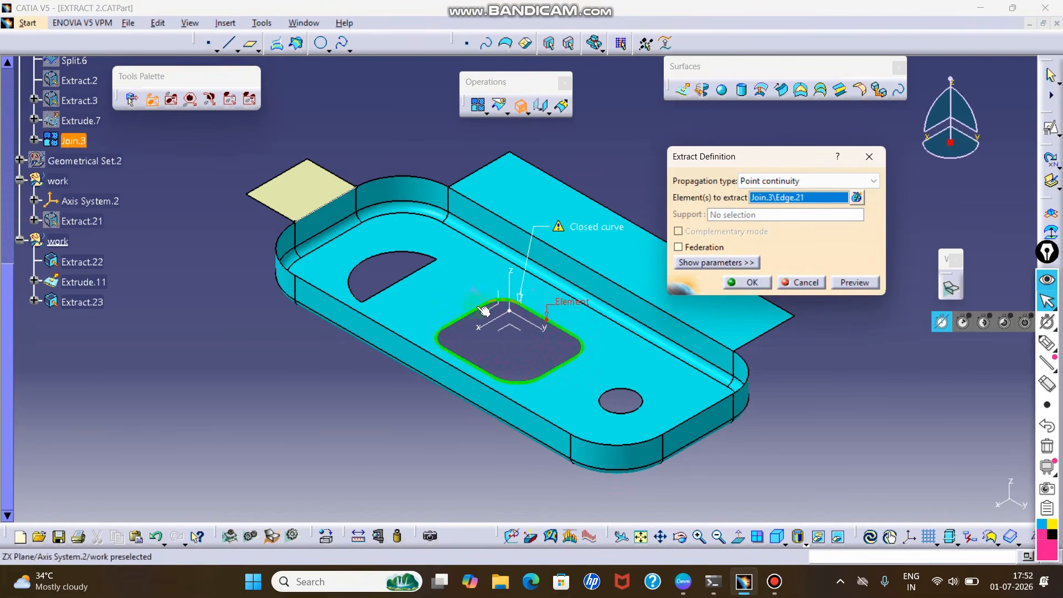
left_click(747, 282)
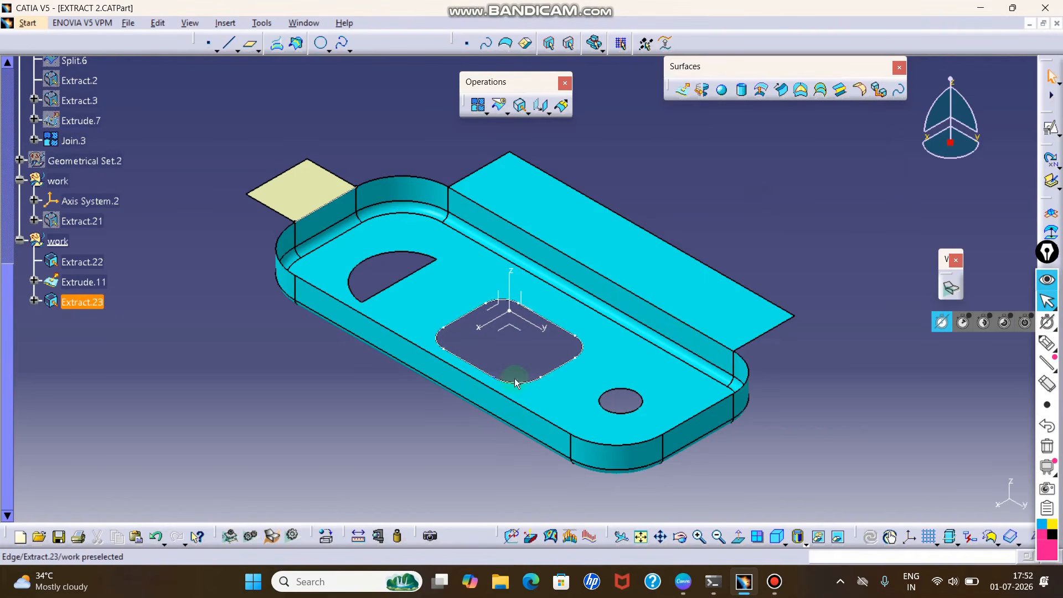
- Extrude the extracted cutout boundary along the Z Component (current) with Limit 1 at 10 mm, Limit 2 at 0 mm and the direction reversed
left_click(683, 90)
left_click(541, 317)
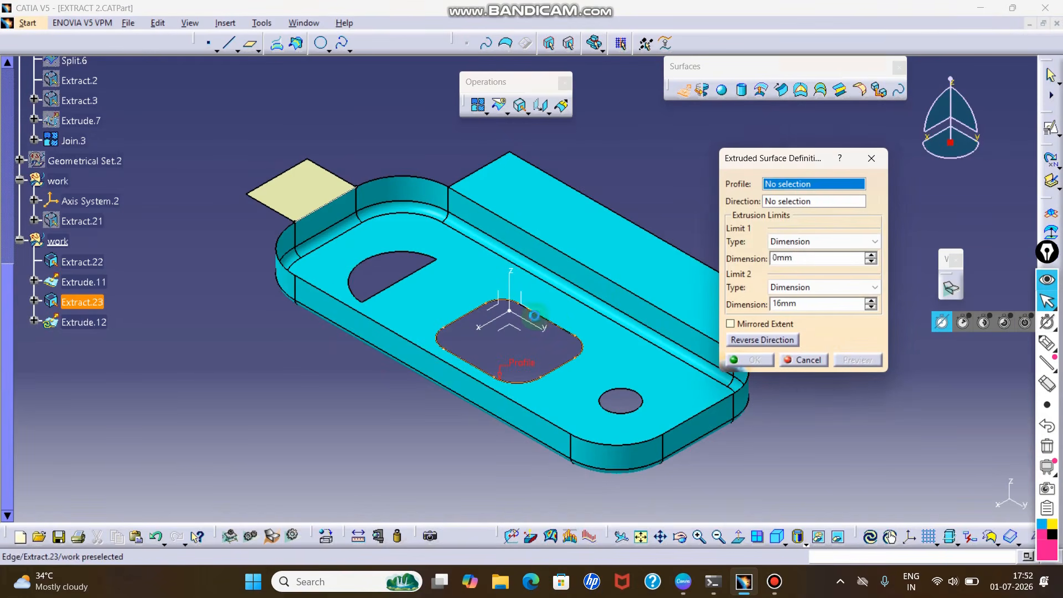
right_click(810, 203)
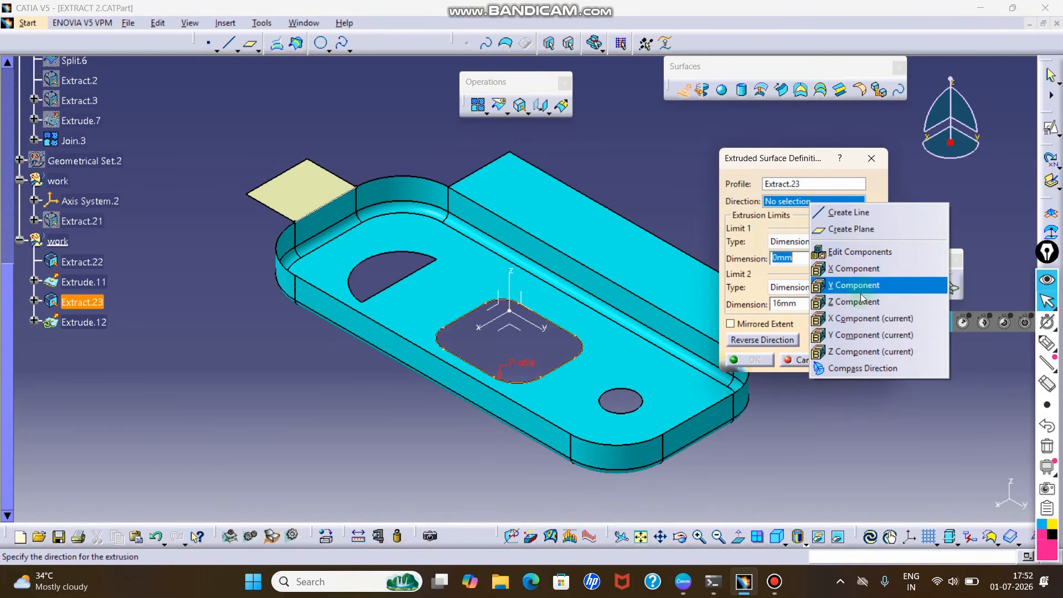
left_click(866, 352)
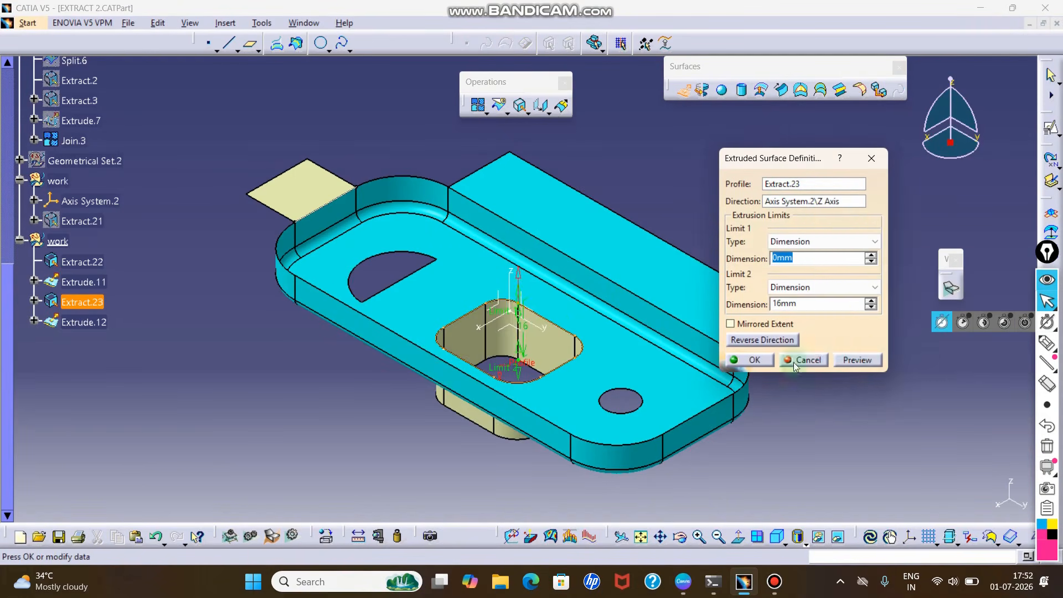
type("10")
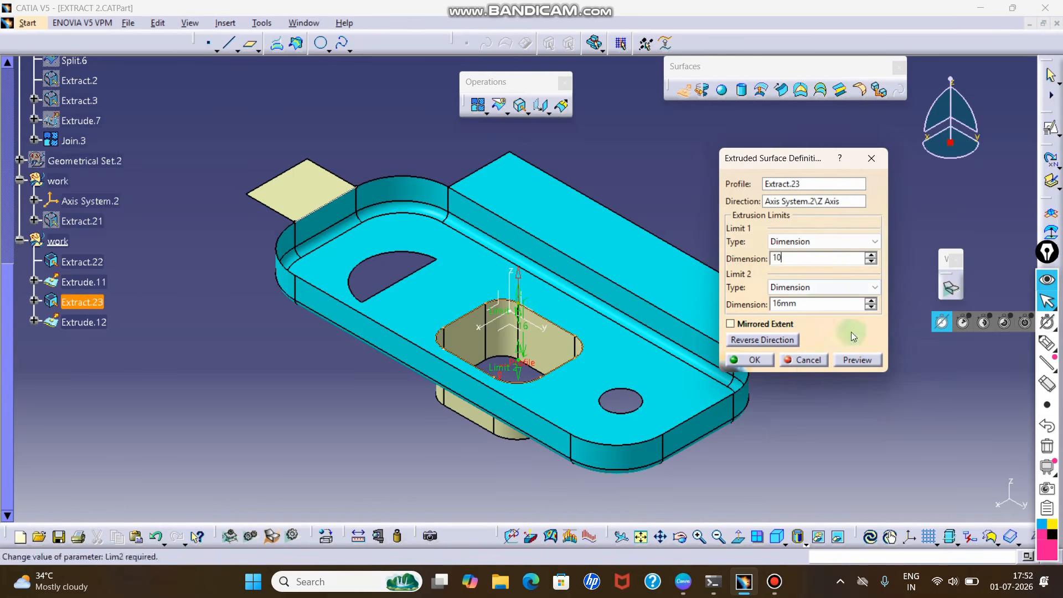
left_click(856, 360)
left_click_drag(820, 305, 743, 306)
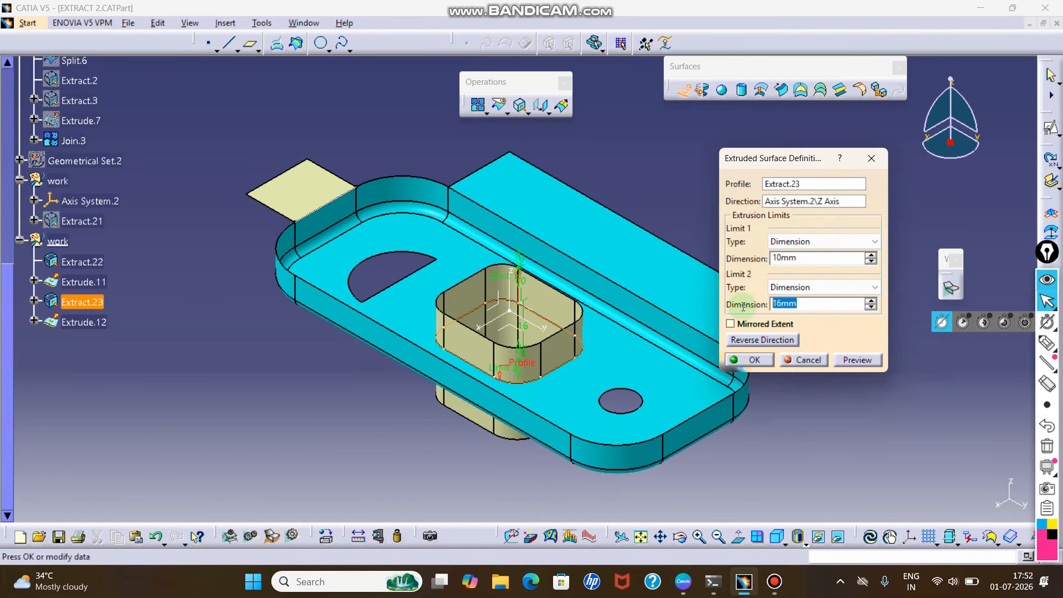
type("0")
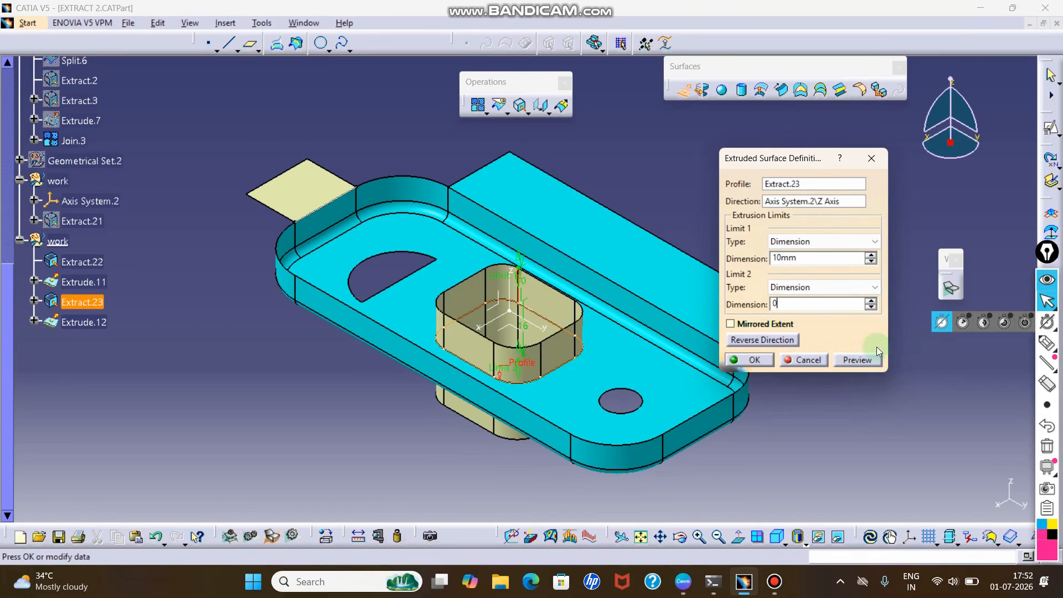
left_click(772, 340)
left_click(866, 361)
left_click(746, 361)
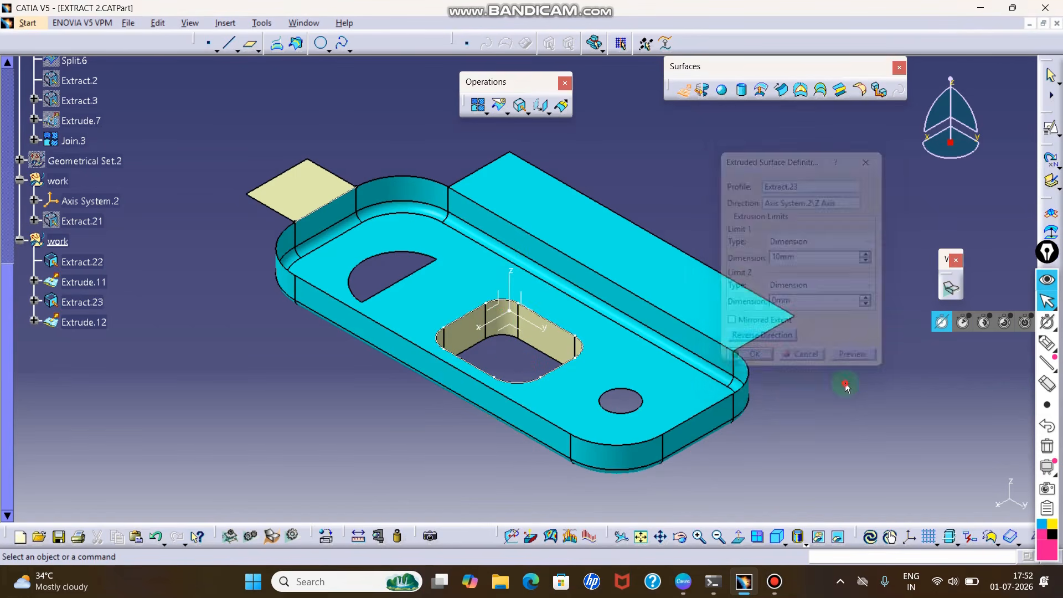
middle_click_drag(818, 321, 817, 347)
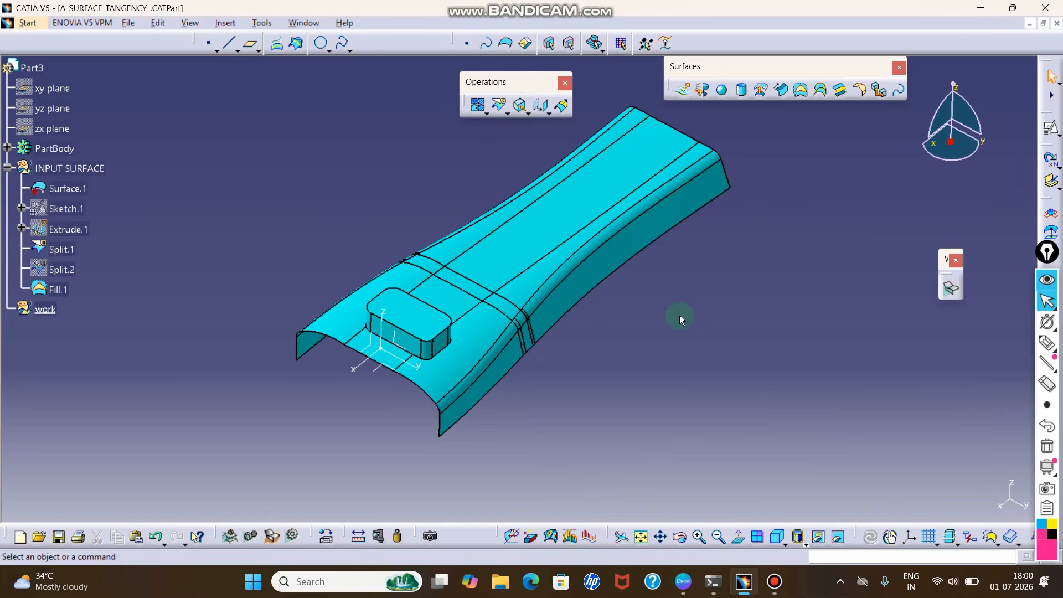
- In the front view, annotate a parallel line at offset 10 above the main surface's upper edge, and erase the markings
middle_click_drag(680, 318, 657, 287, "ctrl")
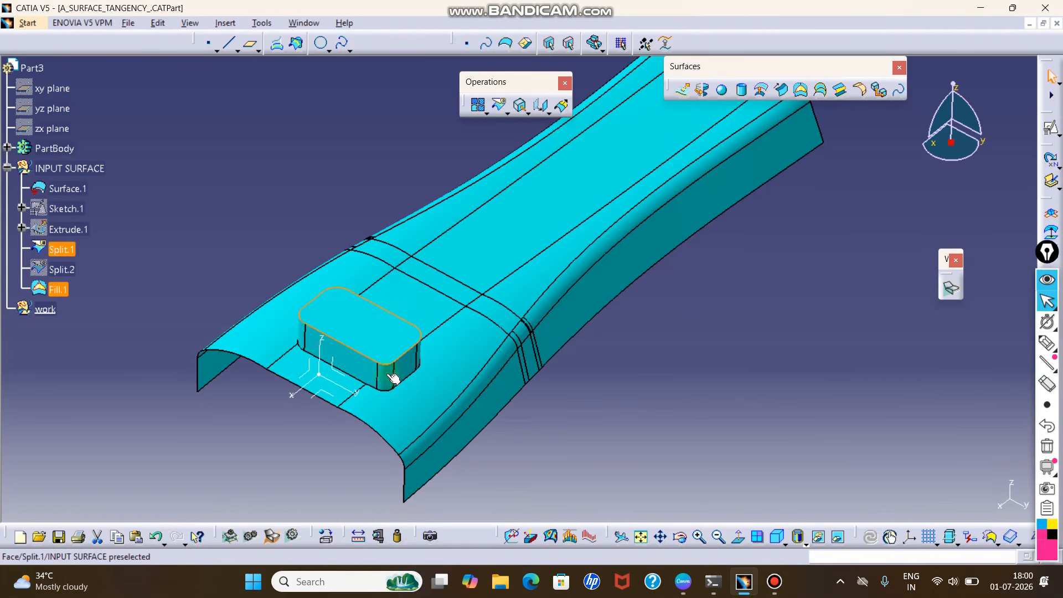
left_click(784, 544)
left_click(792, 442)
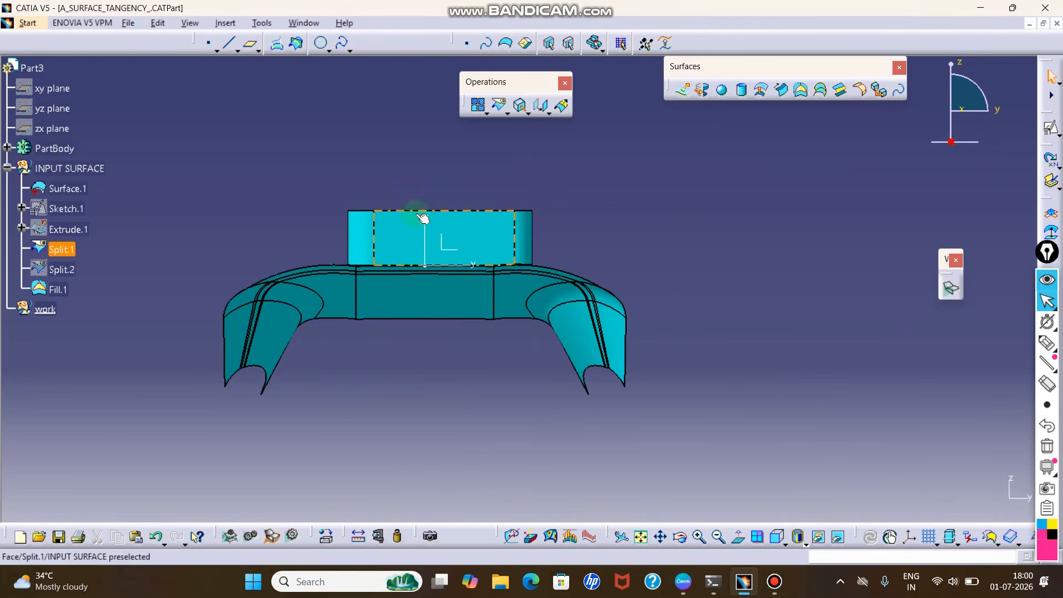
left_click(1055, 332)
left_click(1048, 341)
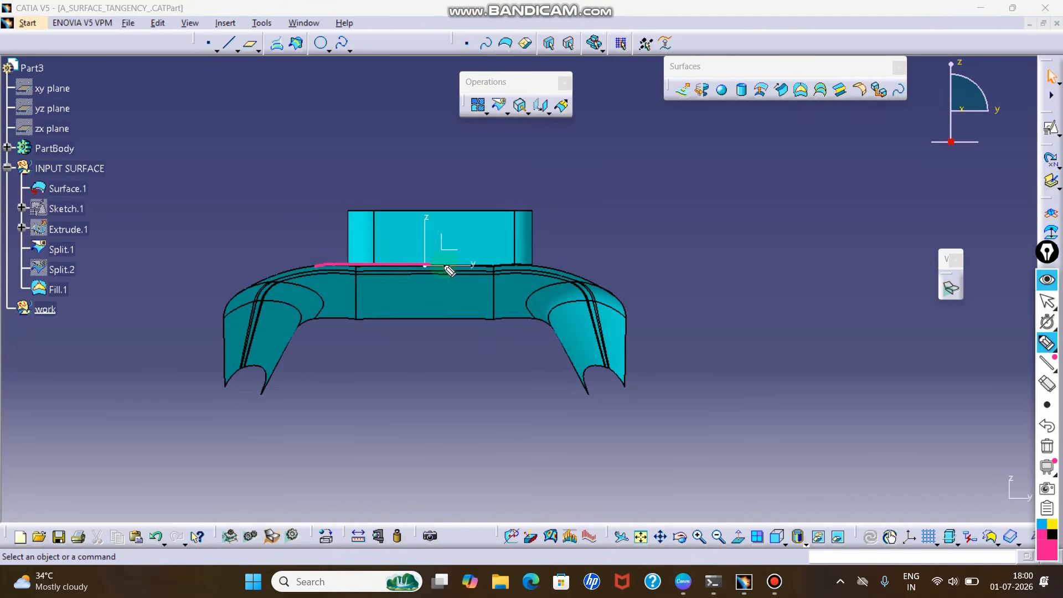
left_click_drag(530, 267, 586, 278)
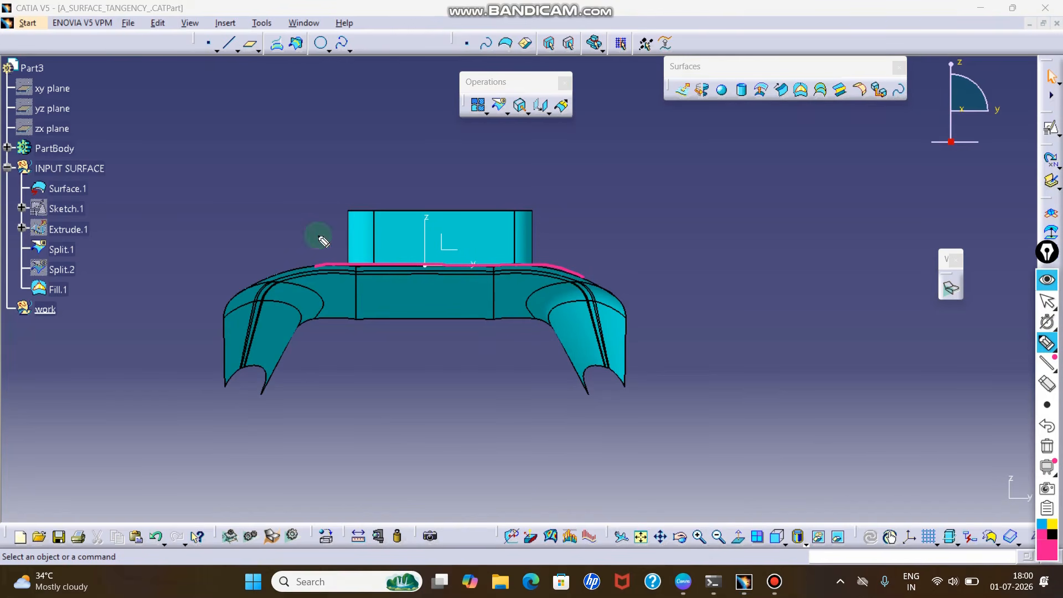
left_click_drag(317, 236, 342, 234)
mouse_move(447, 237)
left_mouse_down()
mouse_move(553, 237)
mouse_move(533, 260)
mouse_move(539, 270)
left_mouse_up()
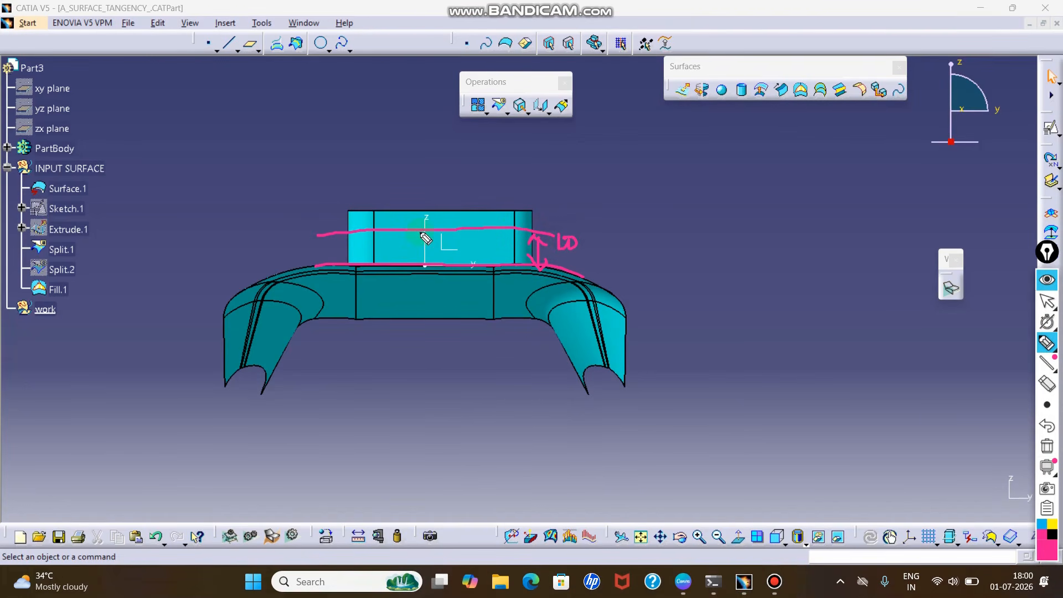
left_click(1047, 383)
mouse_move(546, 207)
left_mouse_down()
mouse_move(520, 228)
mouse_move(594, 250)
left_mouse_up()
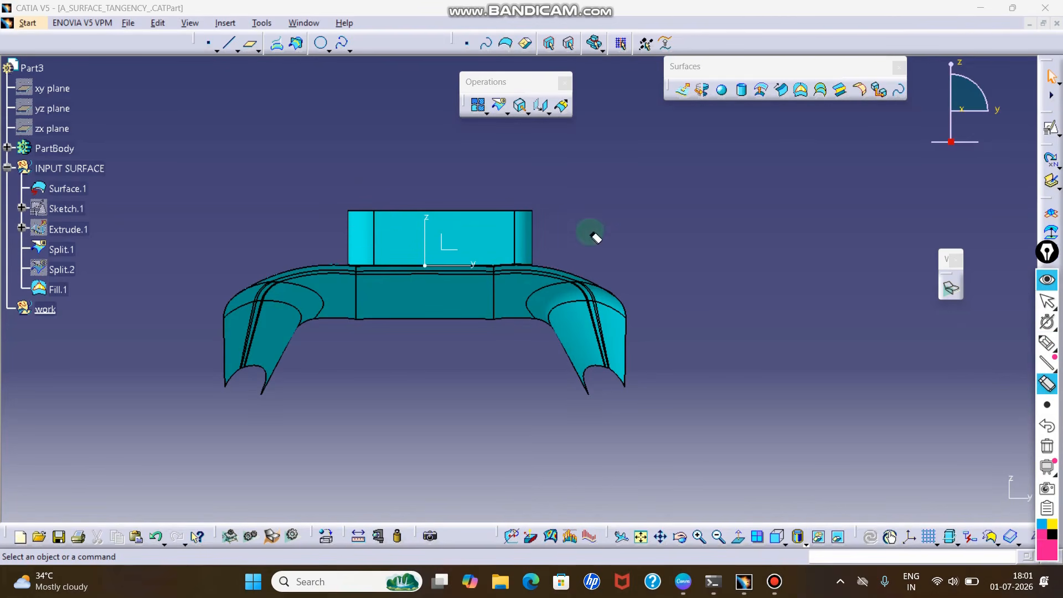
key("Escape")
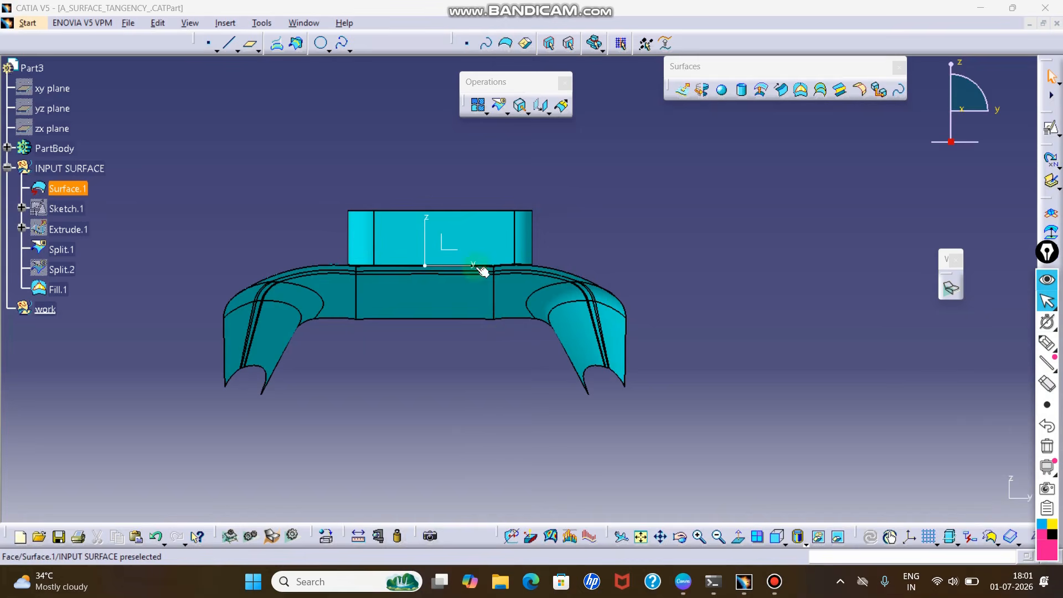
- Mark the offset line across the raised block again with freehand annotation strokes, and erase them
left_click(444, 247)
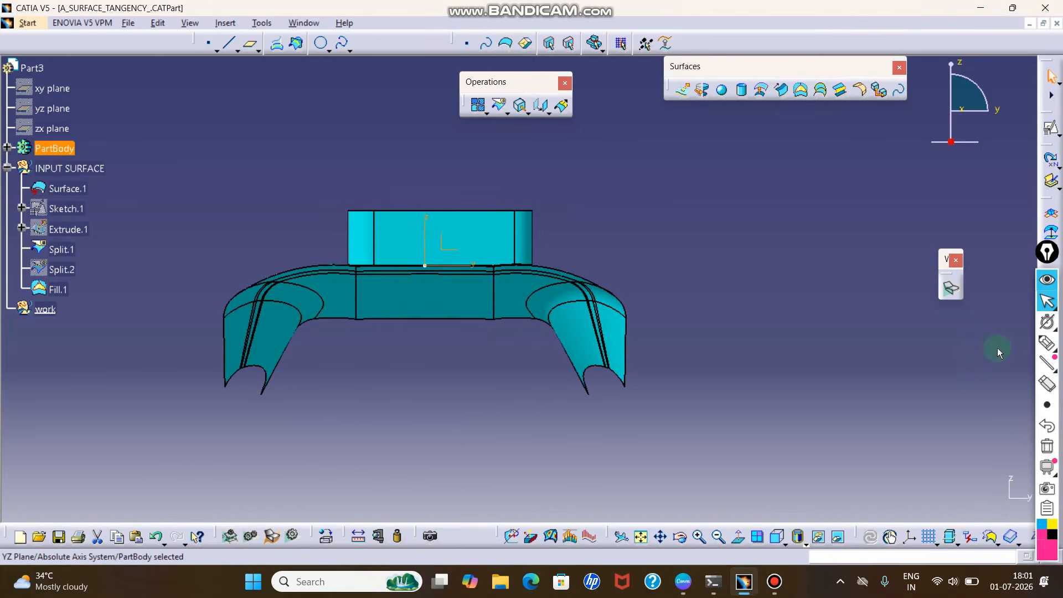
left_click(1040, 346)
left_click_drag(307, 239, 537, 232)
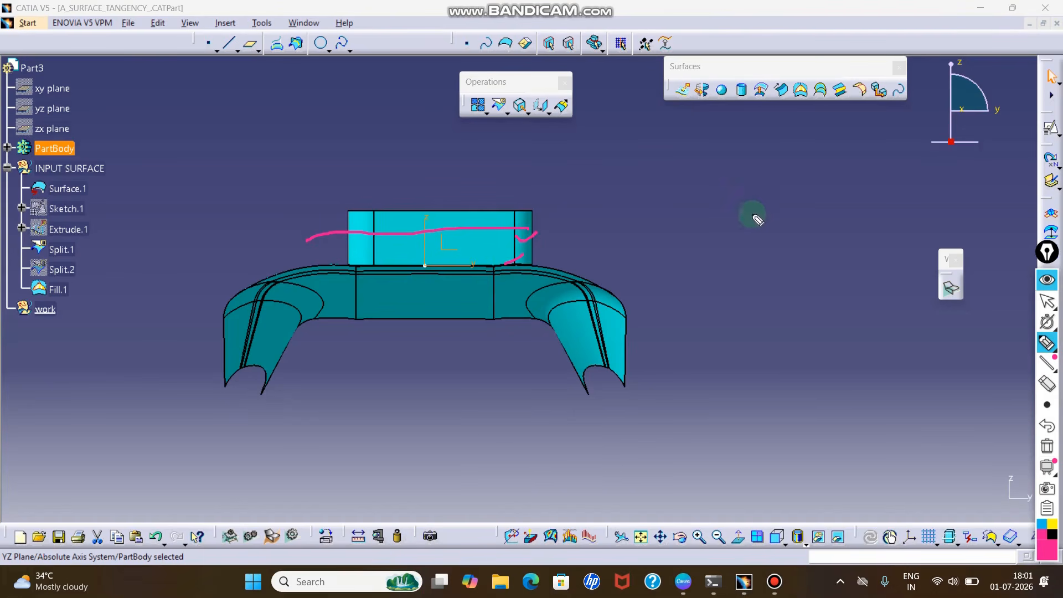
key("Escape")
left_click(800, 224)
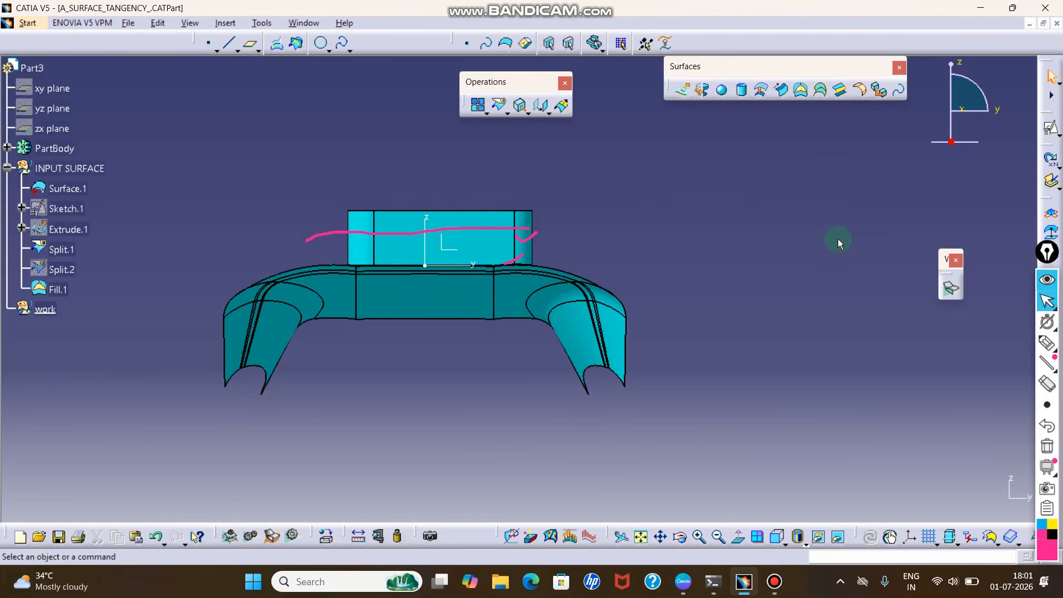
mouse_move(1041, 363)
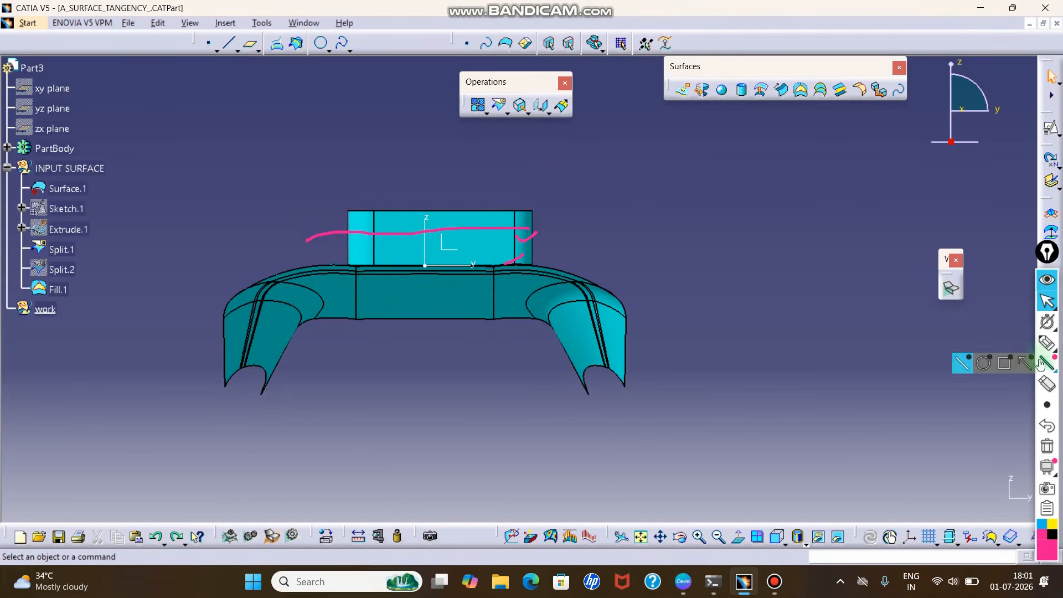
left_click(1048, 383)
mouse_move(469, 277)
left_mouse_down()
mouse_move(500, 269)
mouse_move(557, 228)
left_mouse_up()
key("Escape")
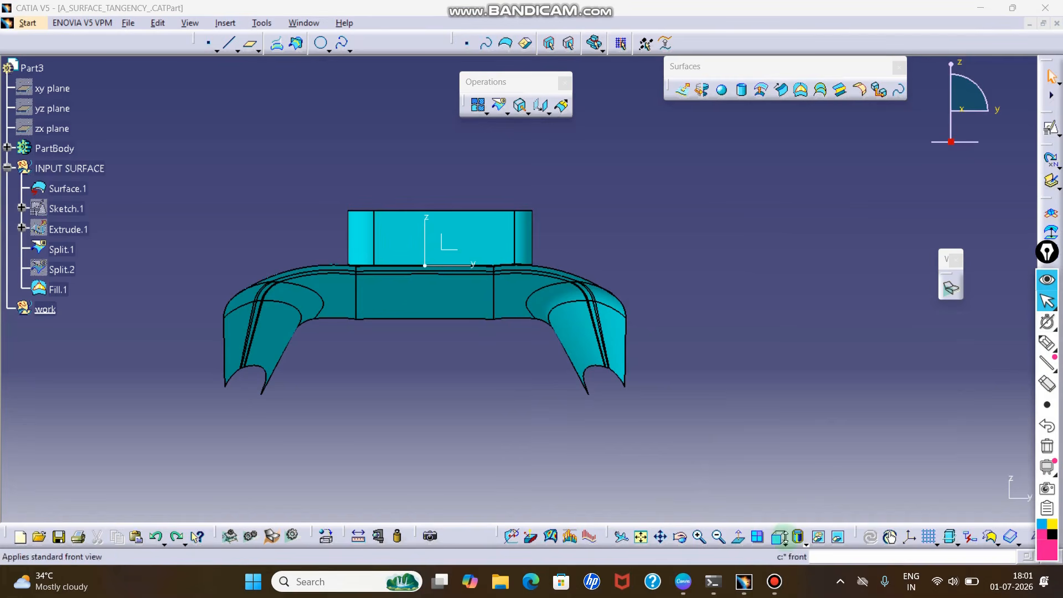
- In the isometric view, try to offset the whole main surface by 10 mm, declining to drop the erroneous sub-elements
left_click(785, 542)
left_click(797, 417)
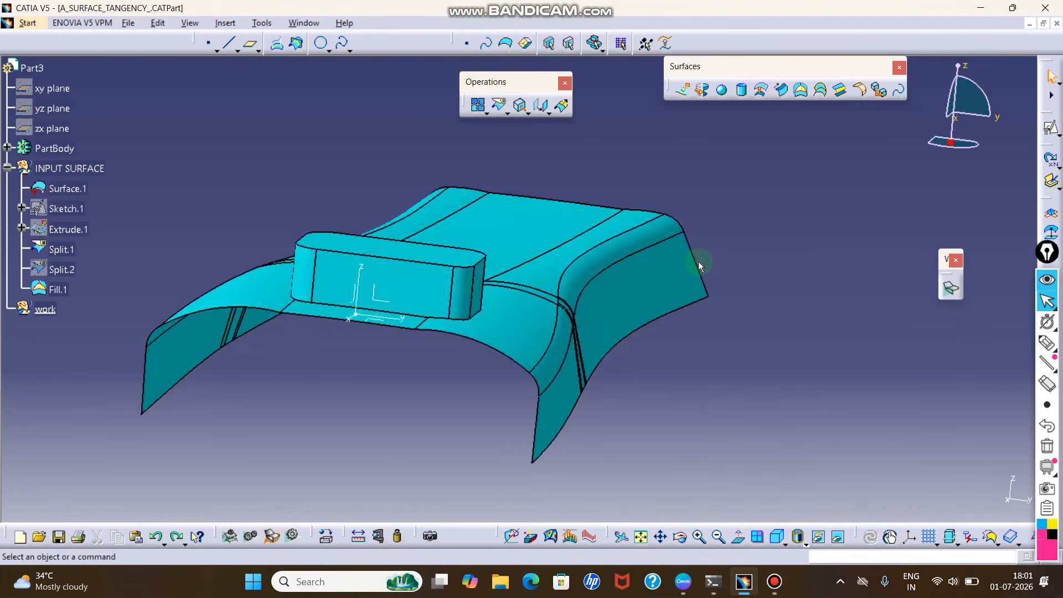
middle_click_drag(650, 287, 667, 246)
left_click(651, 326)
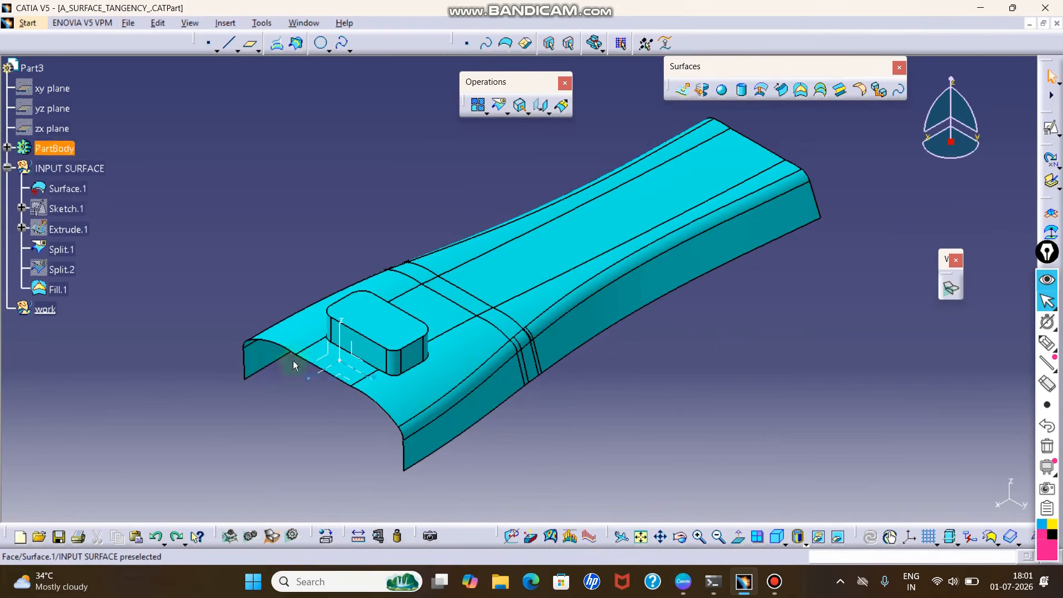
left_click(761, 91)
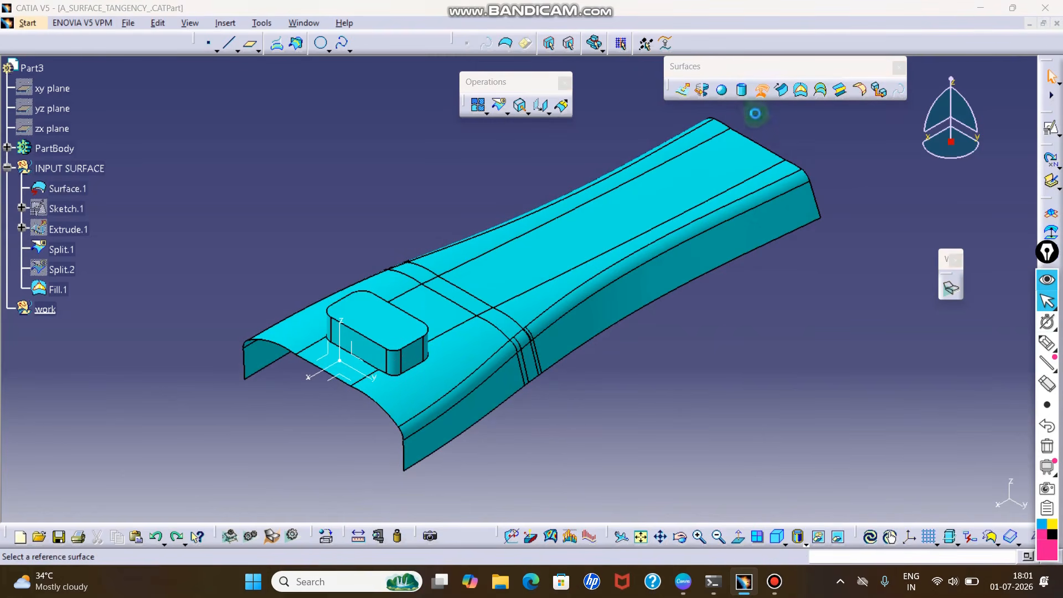
left_click(612, 216)
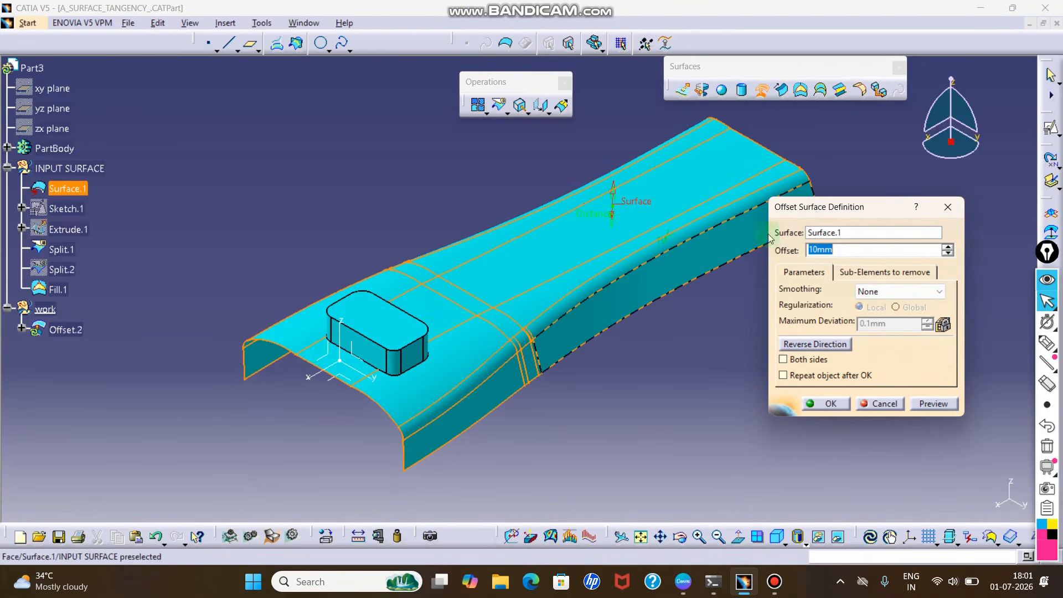
left_click(943, 402)
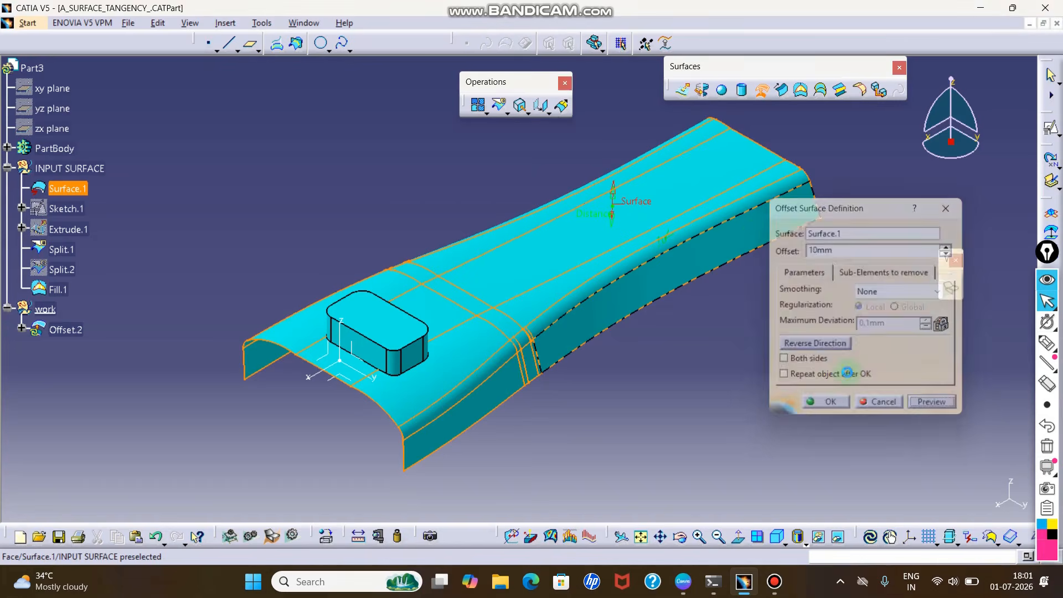
left_click_drag(572, 242, 917, 165)
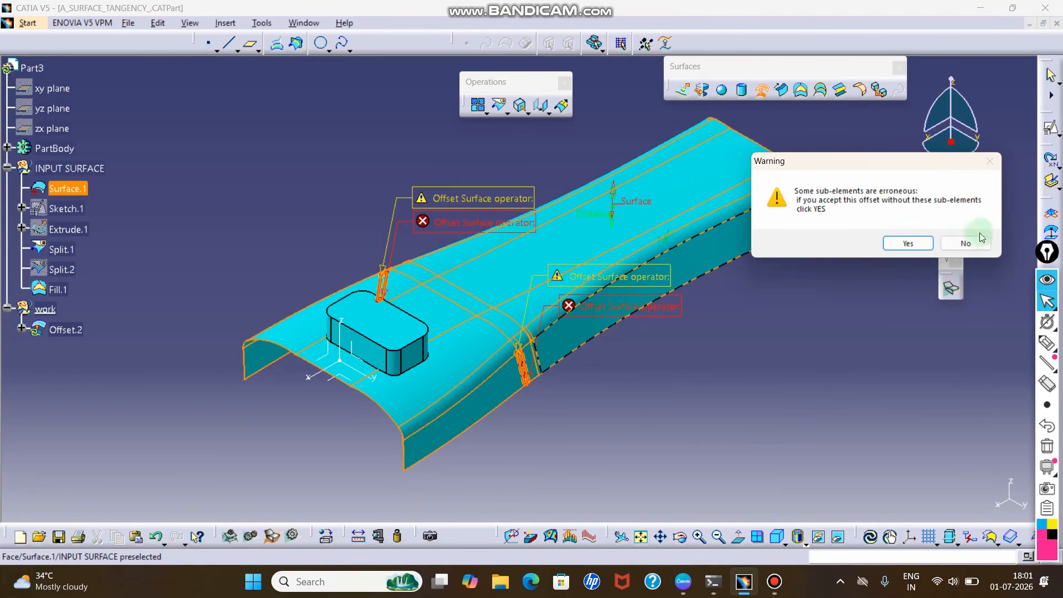
left_click(981, 249)
key("Escape")
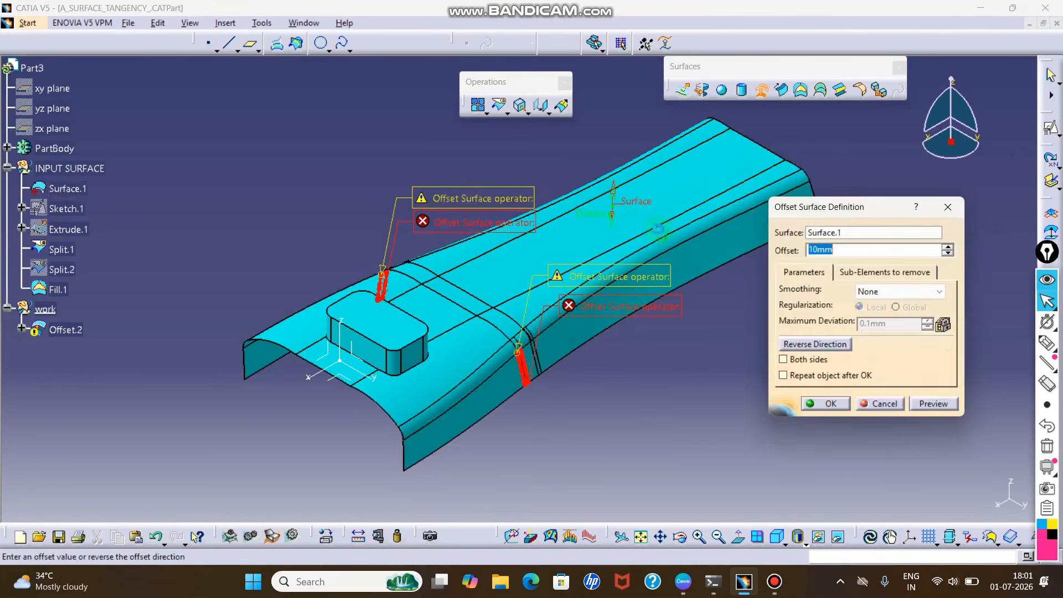
key("Escape")
- Examine the faces of the main surface that surround the base of the raised block
middle_click_drag(628, 374, 651, 347, "ctrl")
middle_click_drag(297, 336, 342, 294)
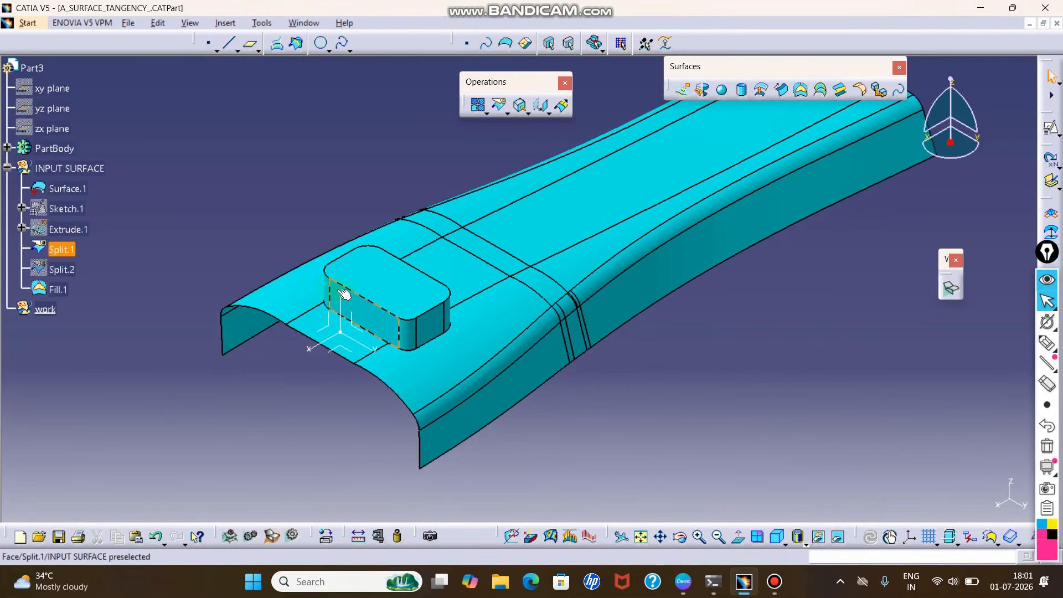
left_click(466, 339)
left_click(446, 266, "ctrl")
left_click(408, 241, "ctrl")
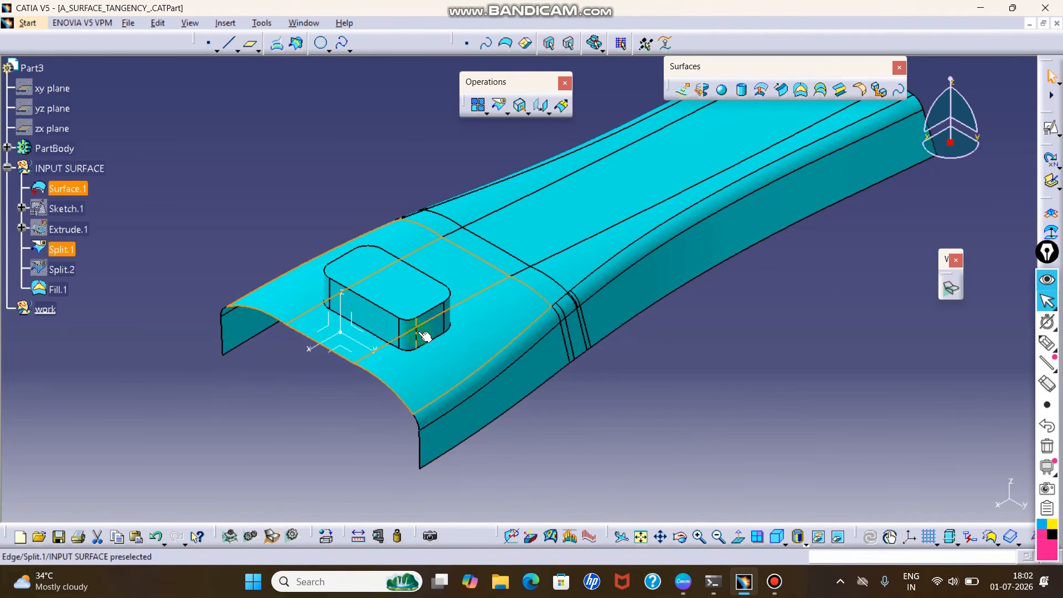
left_click(653, 382)
middle_click_drag(635, 372, 626, 411)
left_click(496, 355)
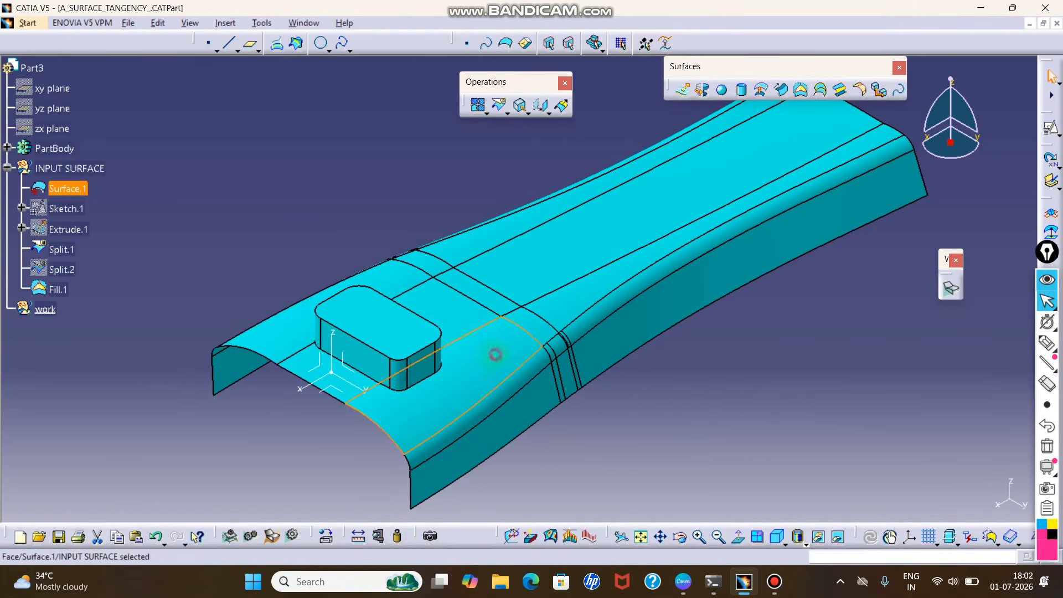
left_click(460, 316, "ctrl")
left_click(389, 272, "ctrl")
left_click(716, 349)
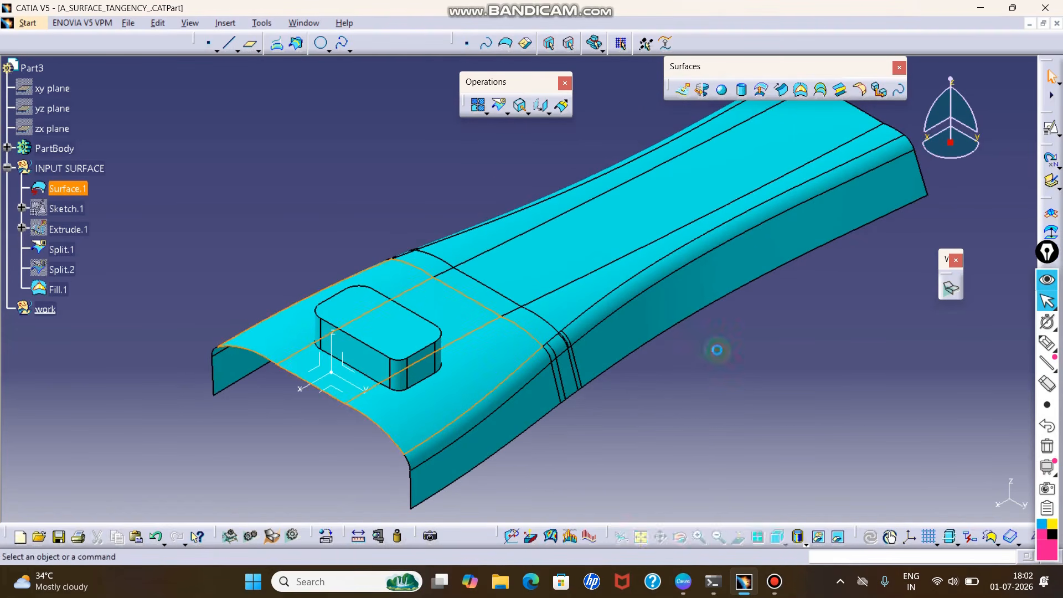
- Extract the single face beside the raised block, trying point continuity before settling on no propagation
middle_click_drag(627, 294, 623, 331, "ctrl")
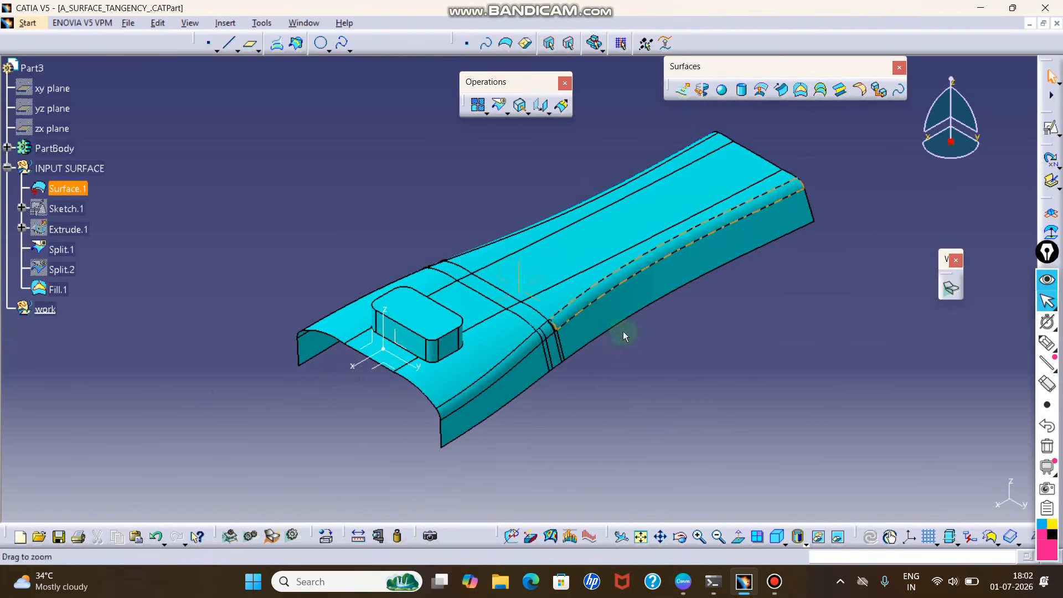
left_click(524, 112)
left_click_drag(716, 94, 775, 271)
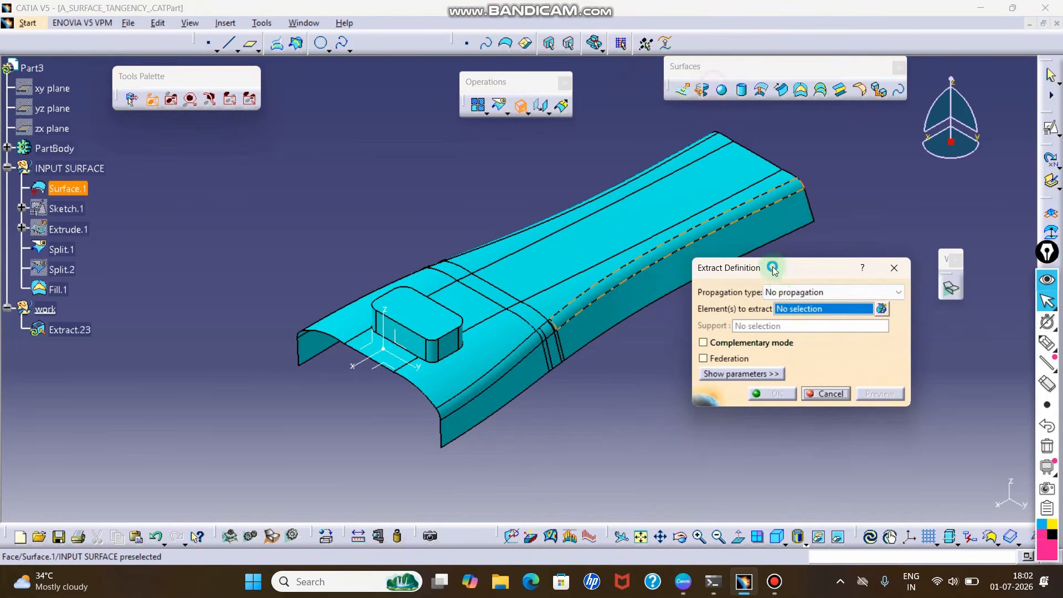
left_click(798, 287)
left_click(795, 303)
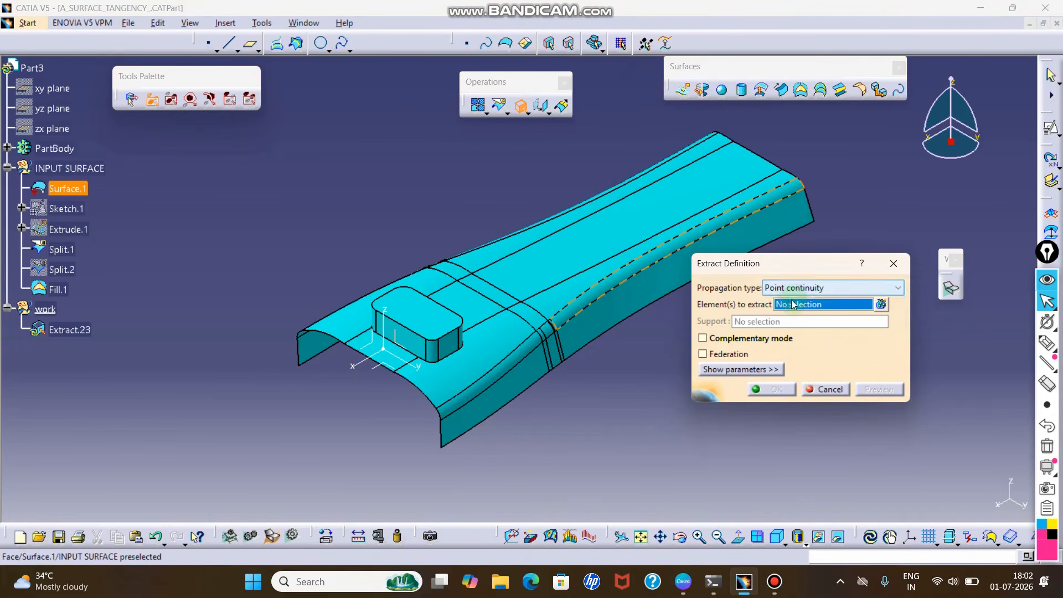
left_click(472, 352)
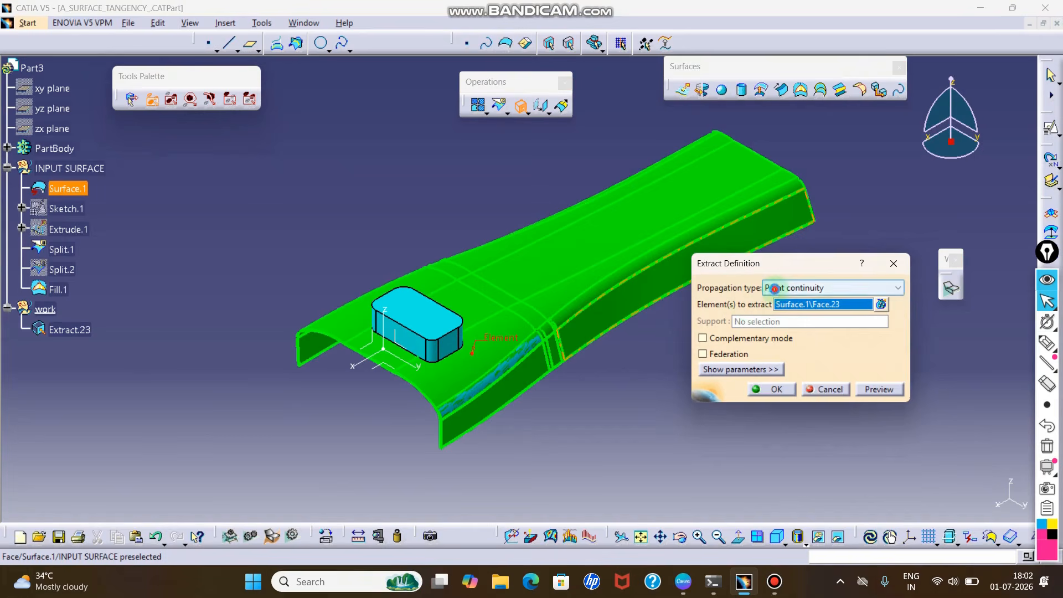
left_click(831, 287)
left_click(808, 334)
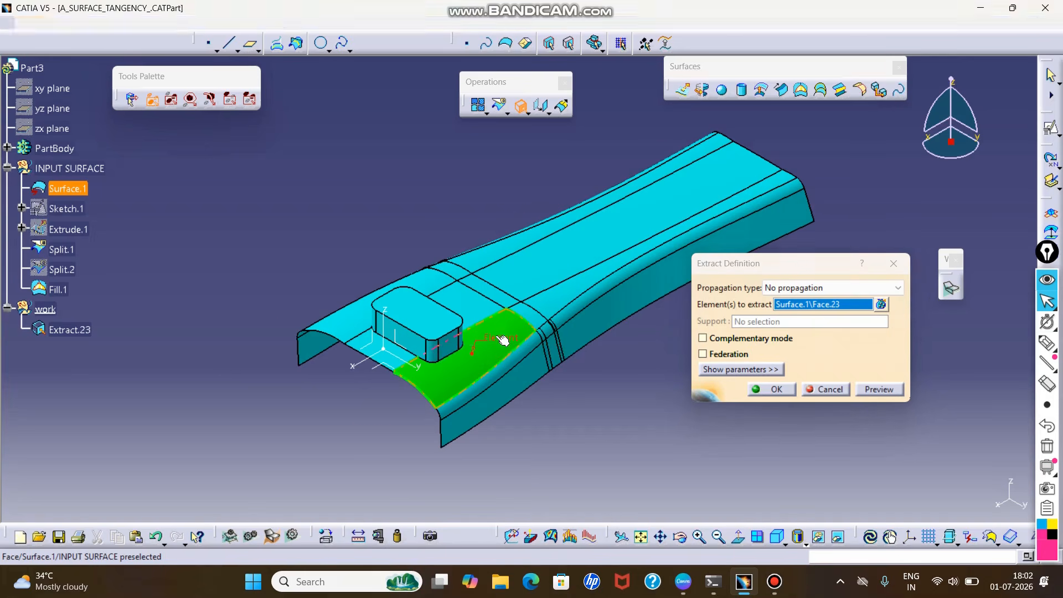
scroll(504, 329, "up", 2)
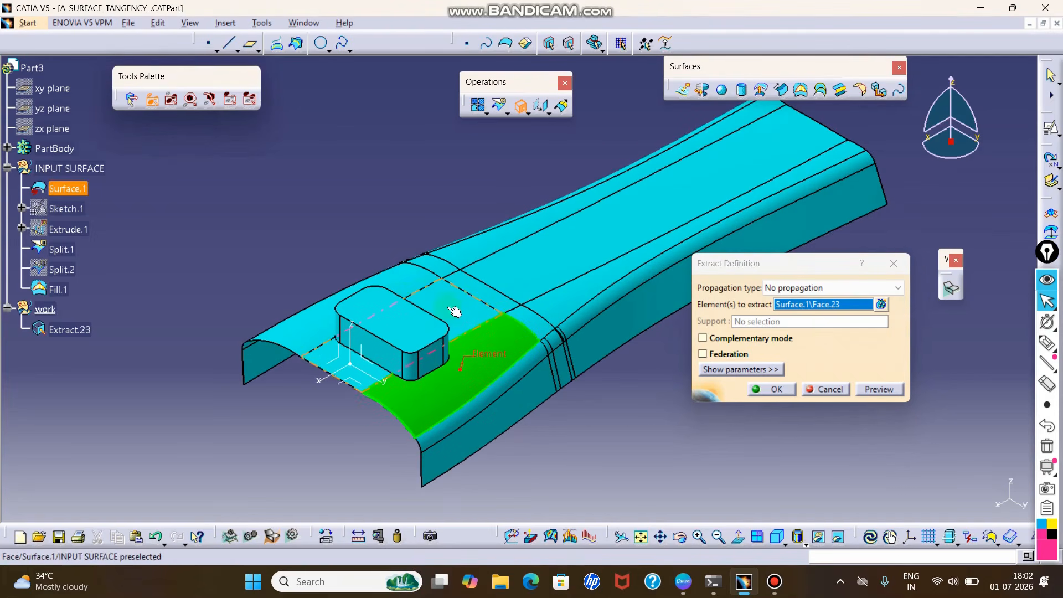
left_click(775, 391)
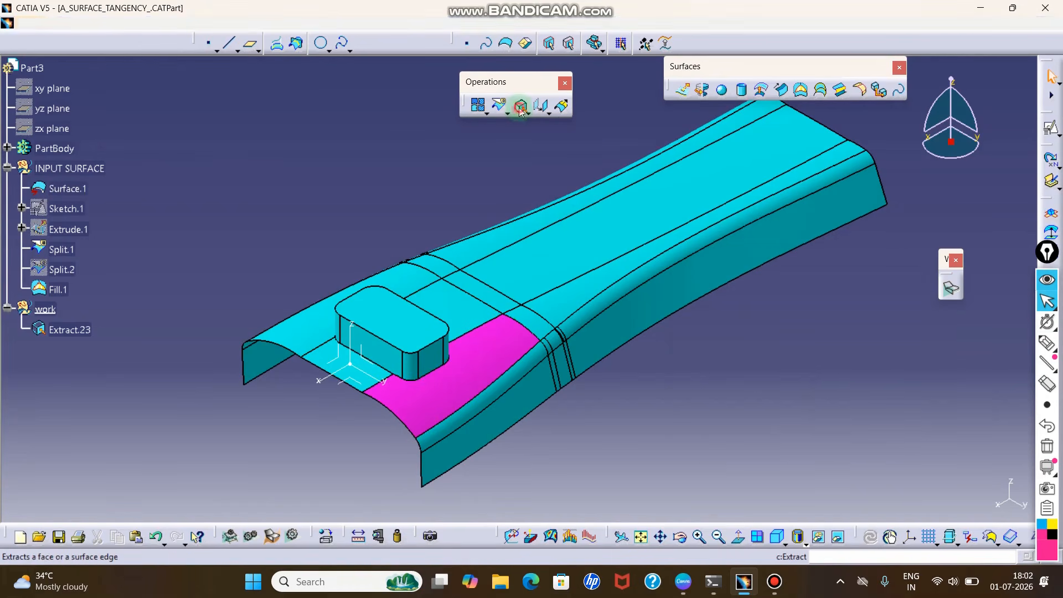
- Extract the middle face beneath the raised block separately, and undo both single-face extractions
left_click(402, 331)
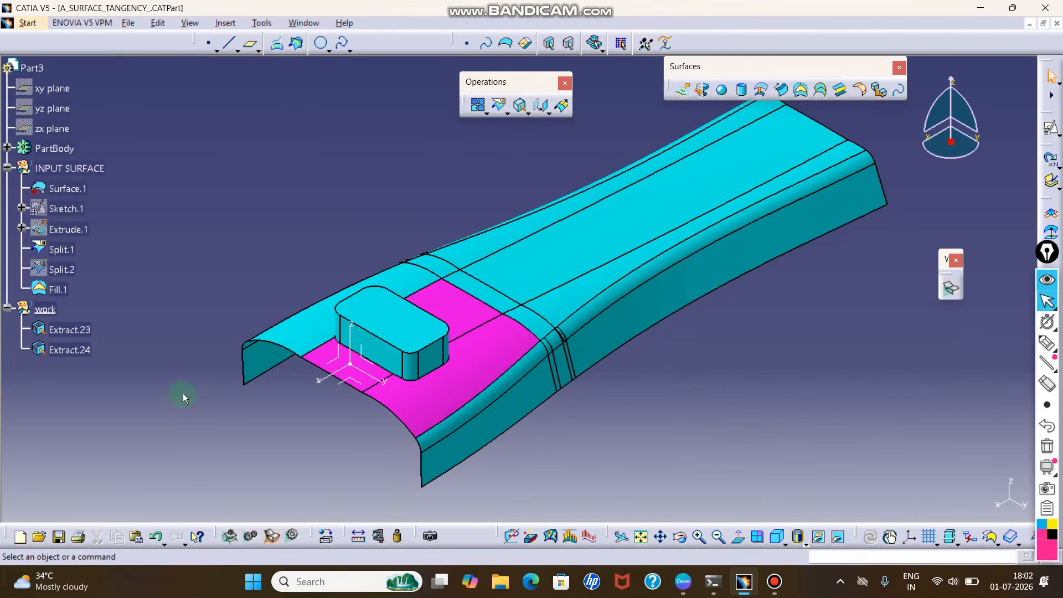
key("ctrl+z")
key("ctrl+z")
key("ctrl+z")
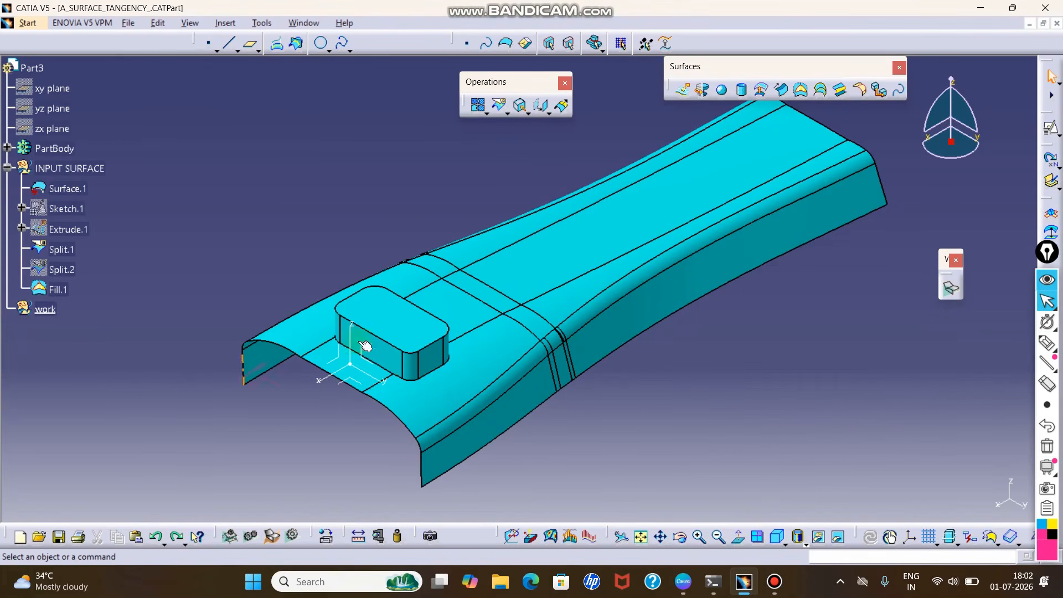
- Extract the three main-surface faces around the raised block's base together, using multiple elements with no propagation
left_click(519, 105)
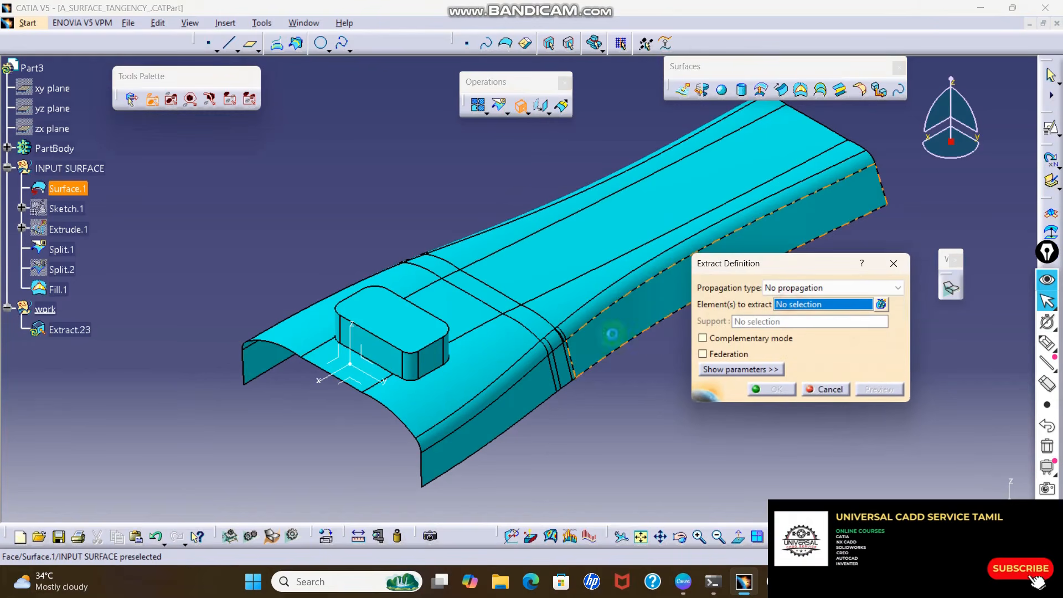
left_click(489, 357)
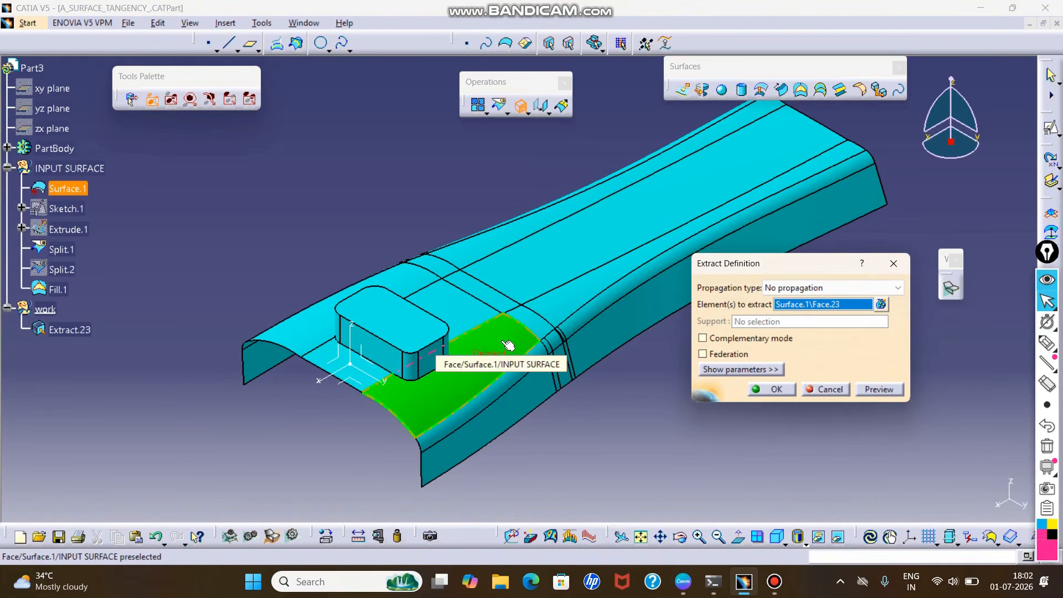
left_click(881, 306)
left_click_drag(833, 259, 810, 146)
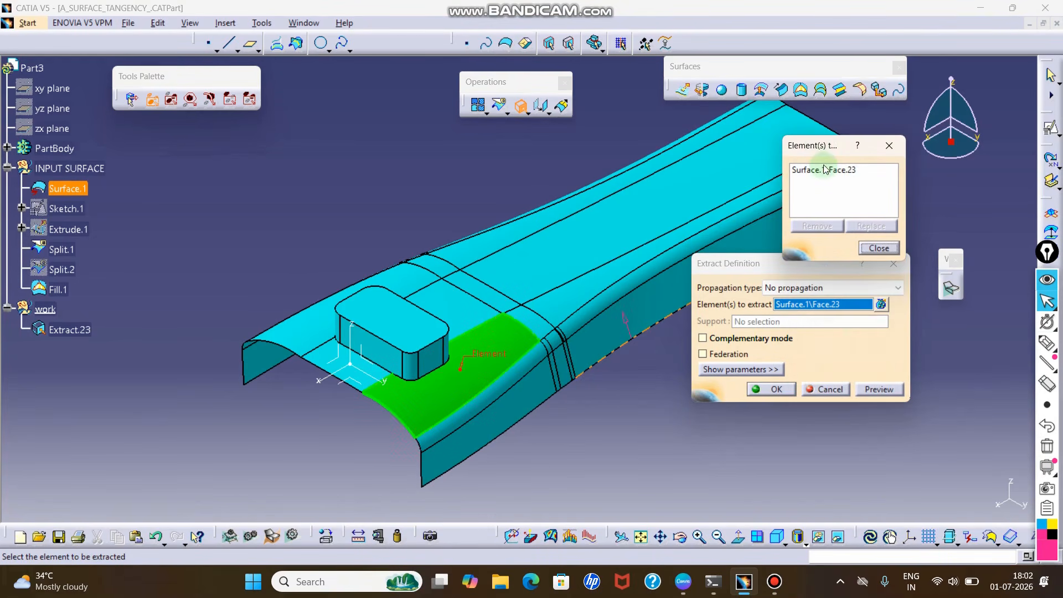
left_click(416, 281)
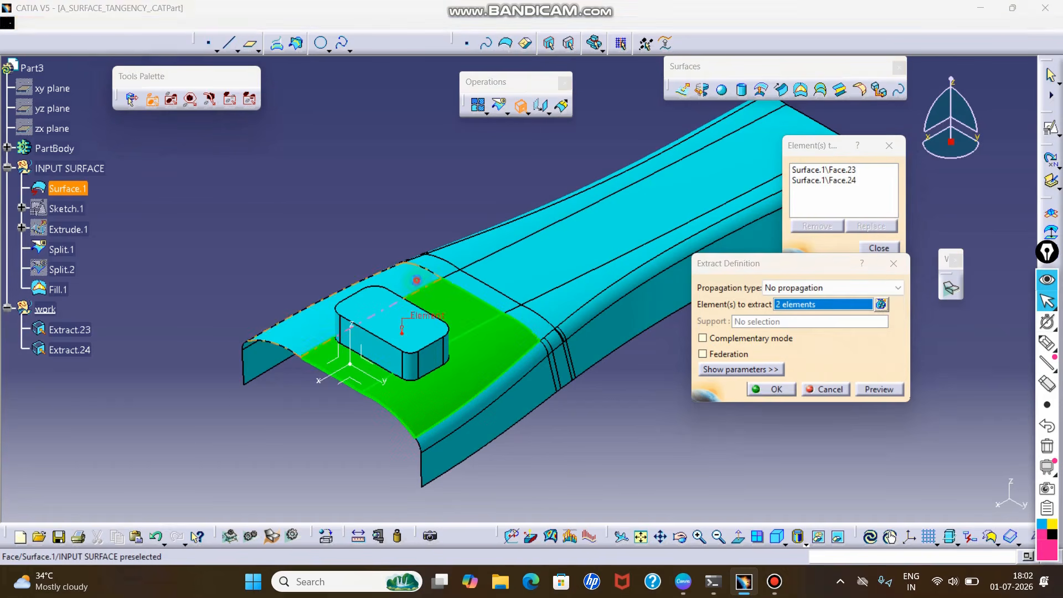
left_click(344, 296)
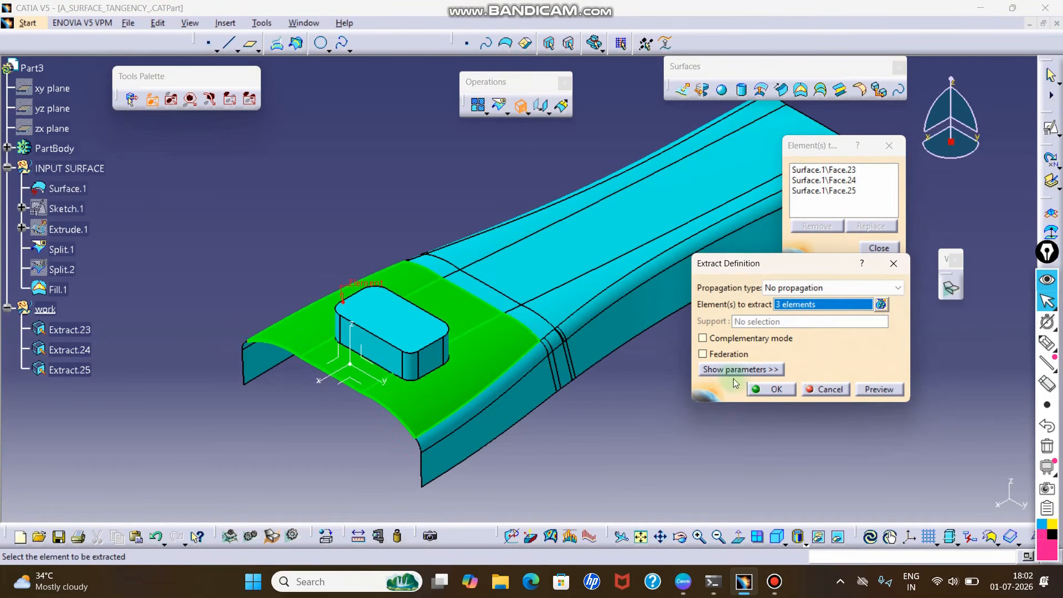
left_click(770, 391)
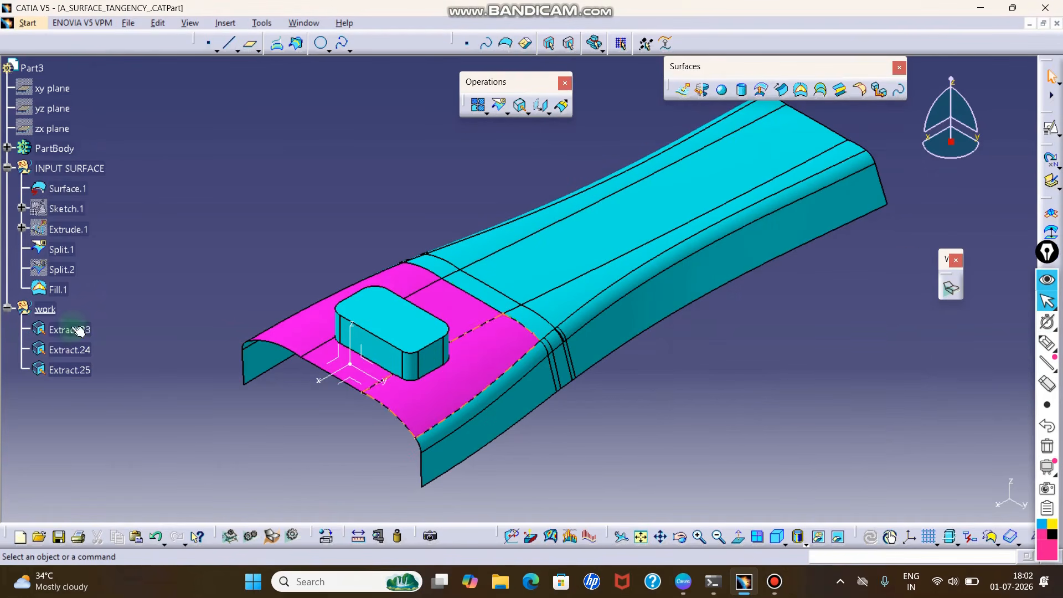
- Join the three extracted faces around the raised block into one surface
left_click(79, 347, "ctrl")
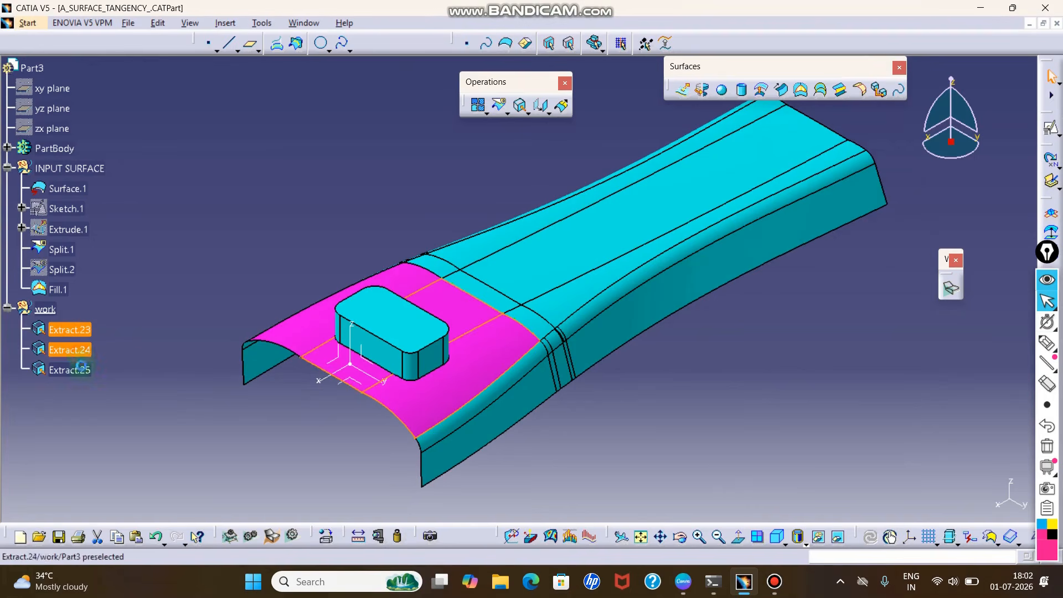
left_click(118, 332)
left_click(89, 330)
left_click(77, 369, "ctrl")
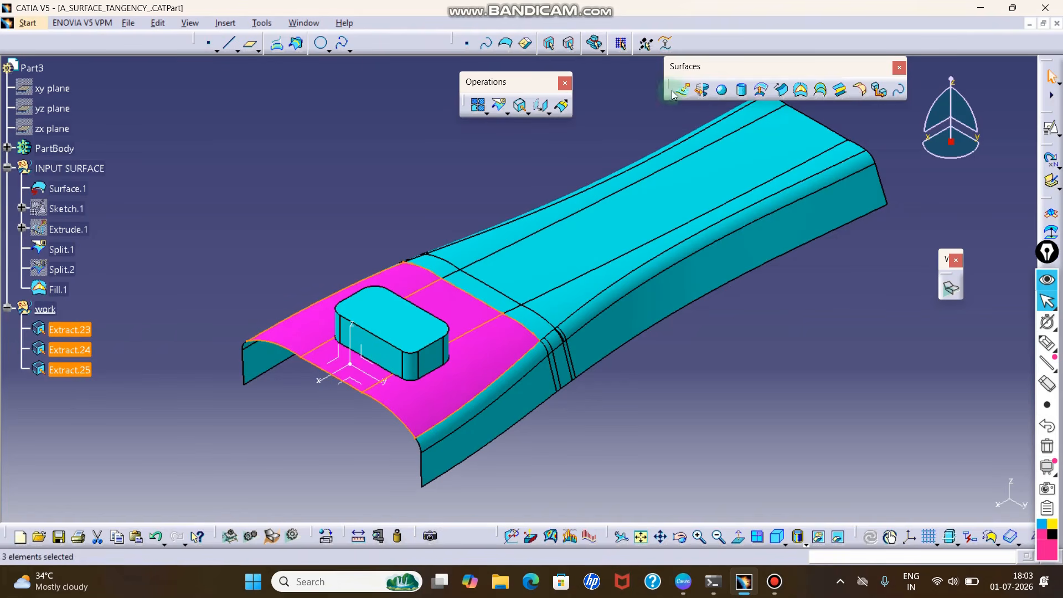
left_click(477, 106)
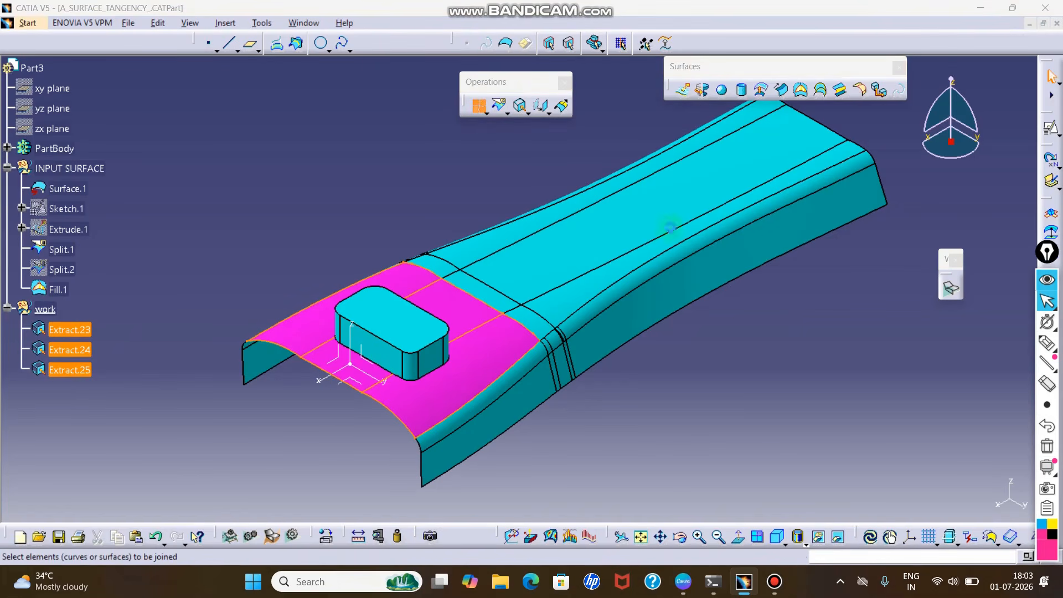
left_click(623, 484)
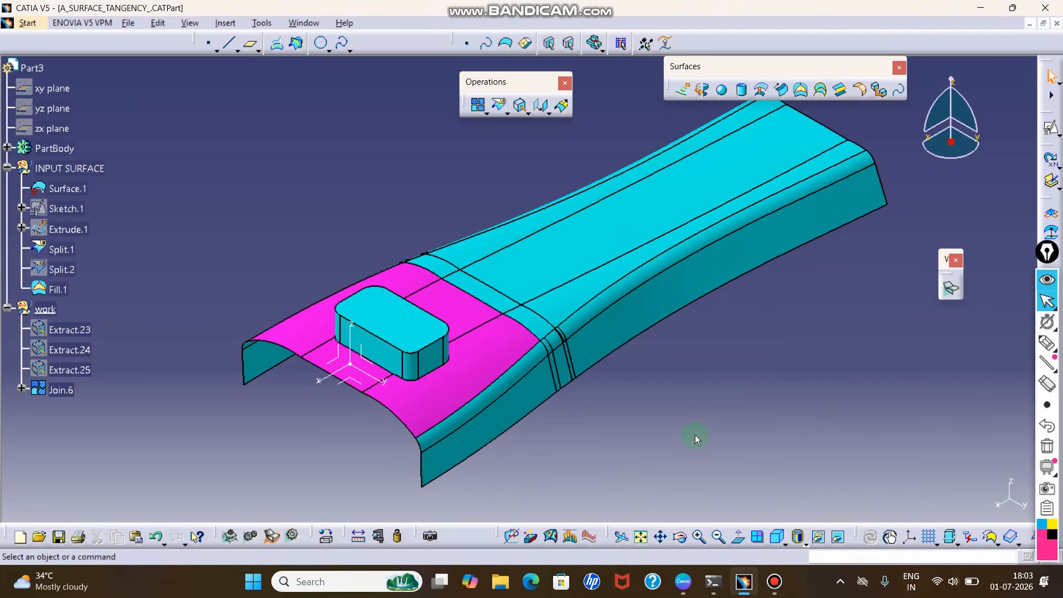
- Offset the joined surface upward by 10 mm and hide the joined surface
left_click(61, 390)
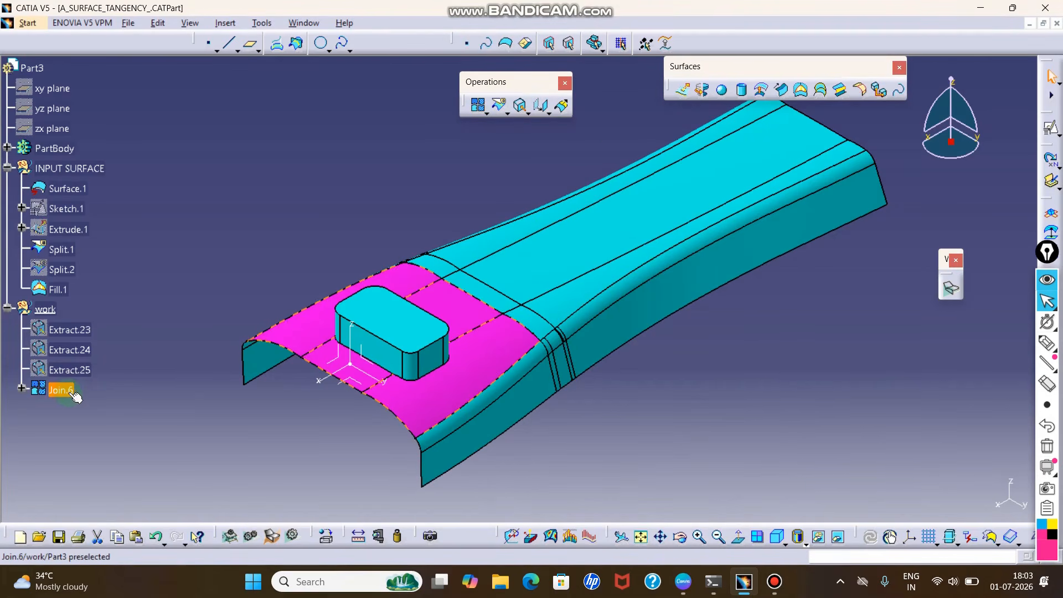
left_click(762, 91)
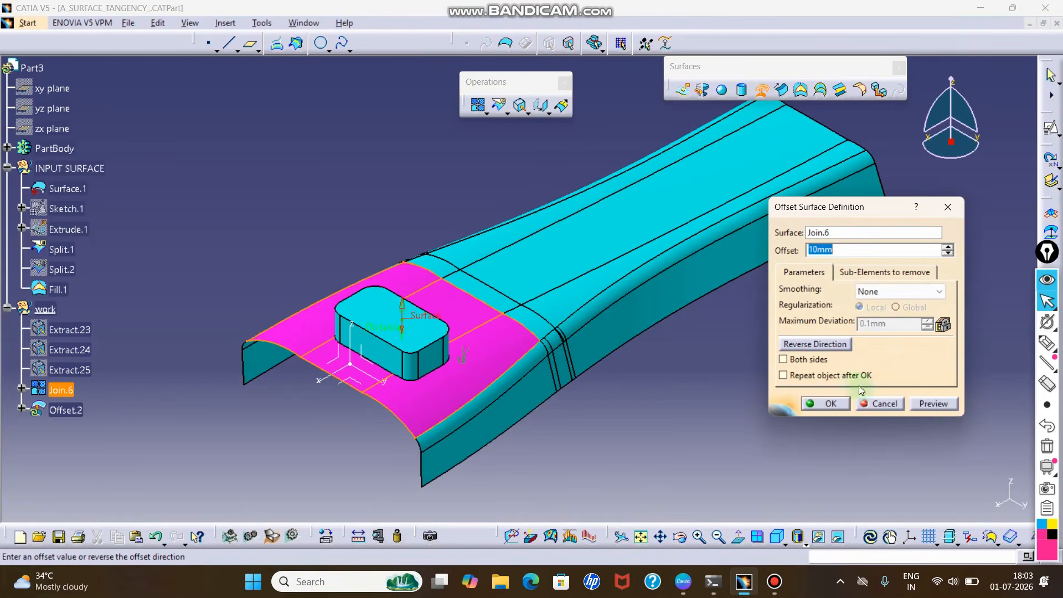
left_click(943, 406)
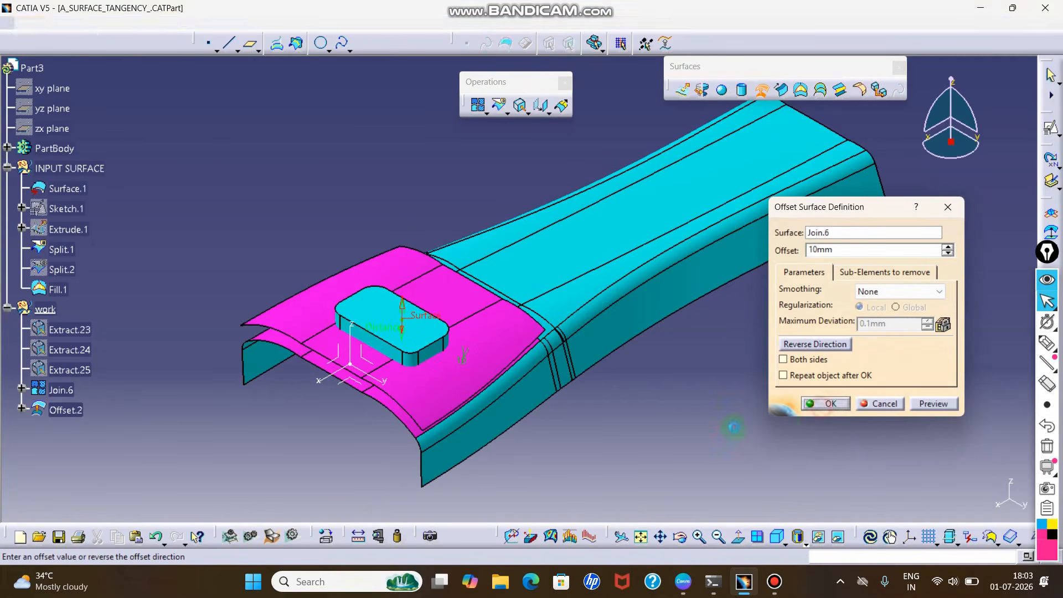
left_click(826, 404)
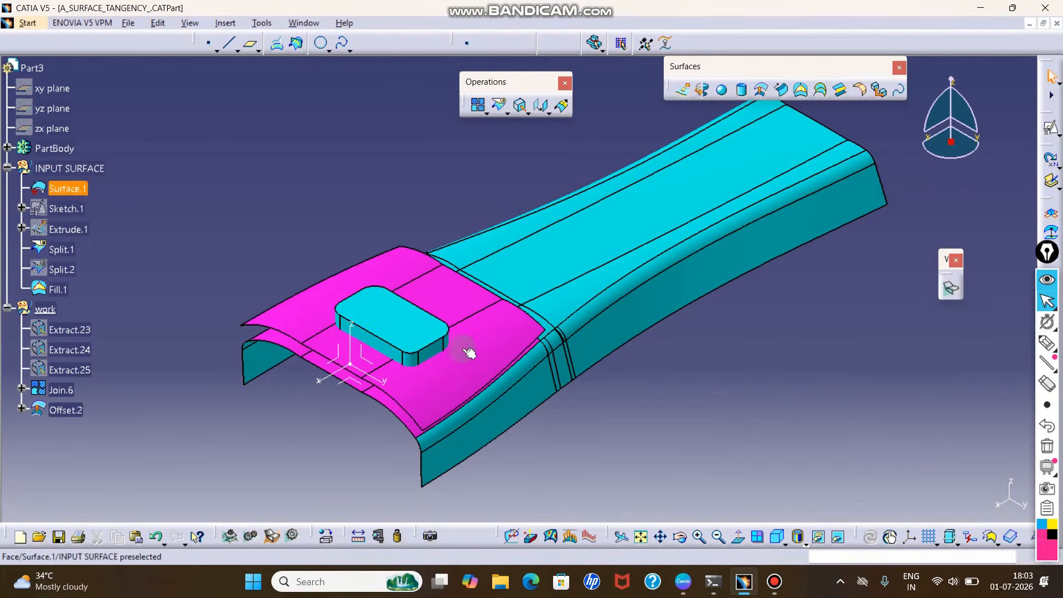
right_click(64, 389)
left_click(113, 148)
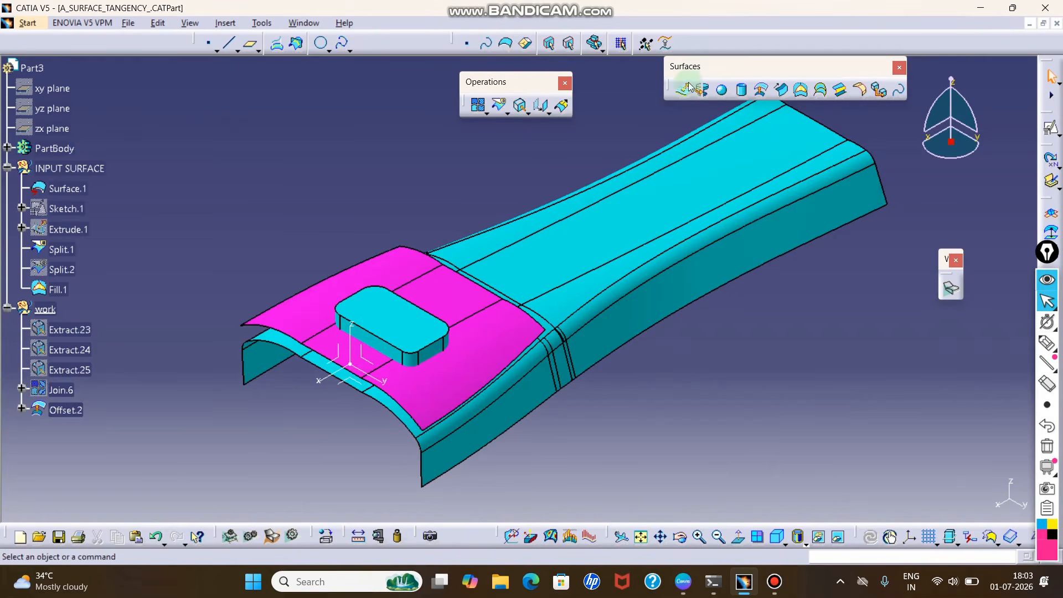
left_click(499, 106)
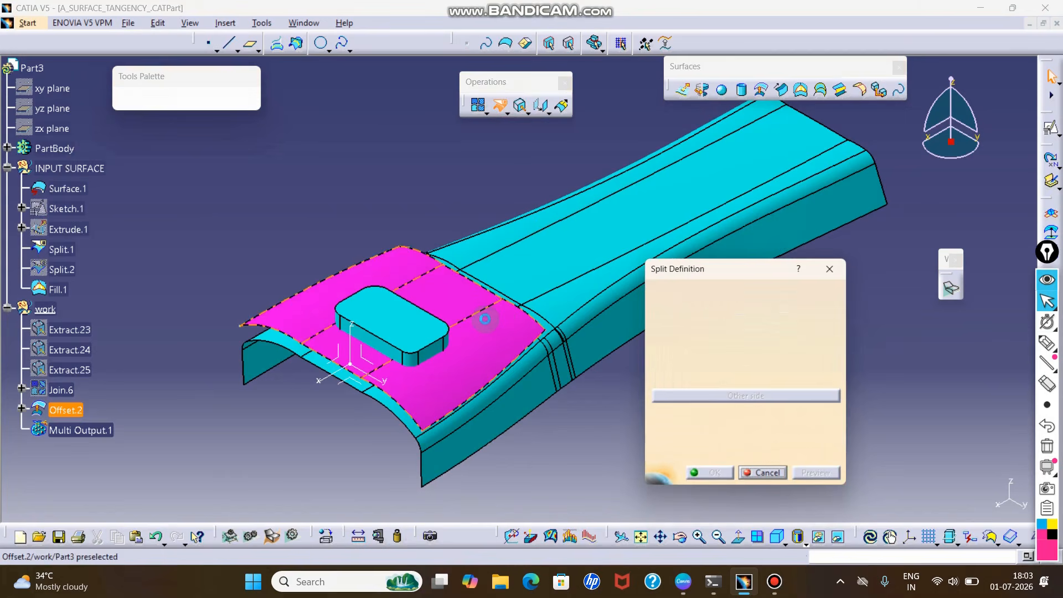
left_click(404, 329)
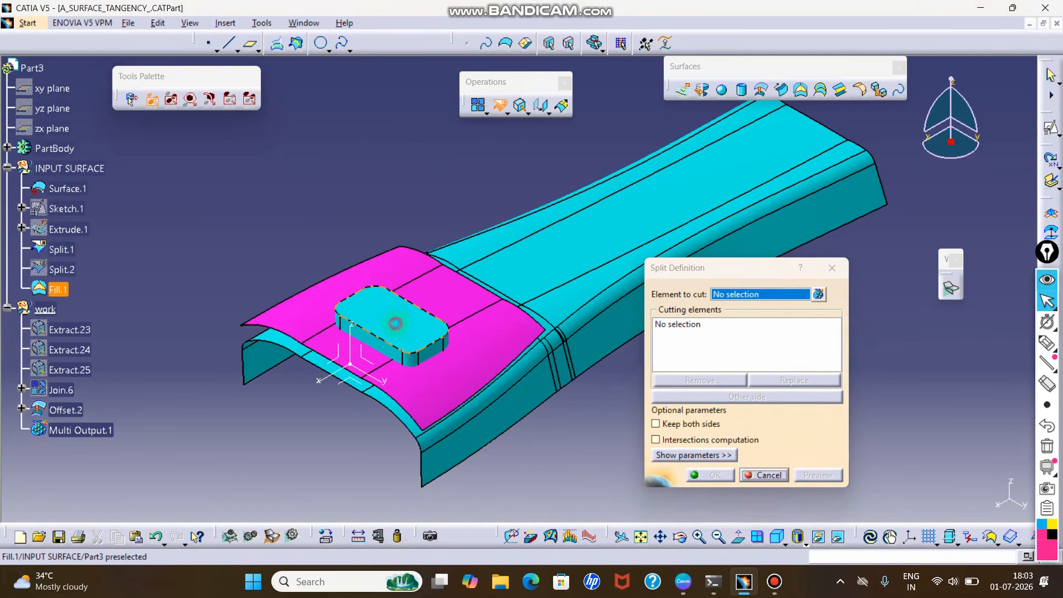
left_click(838, 260)
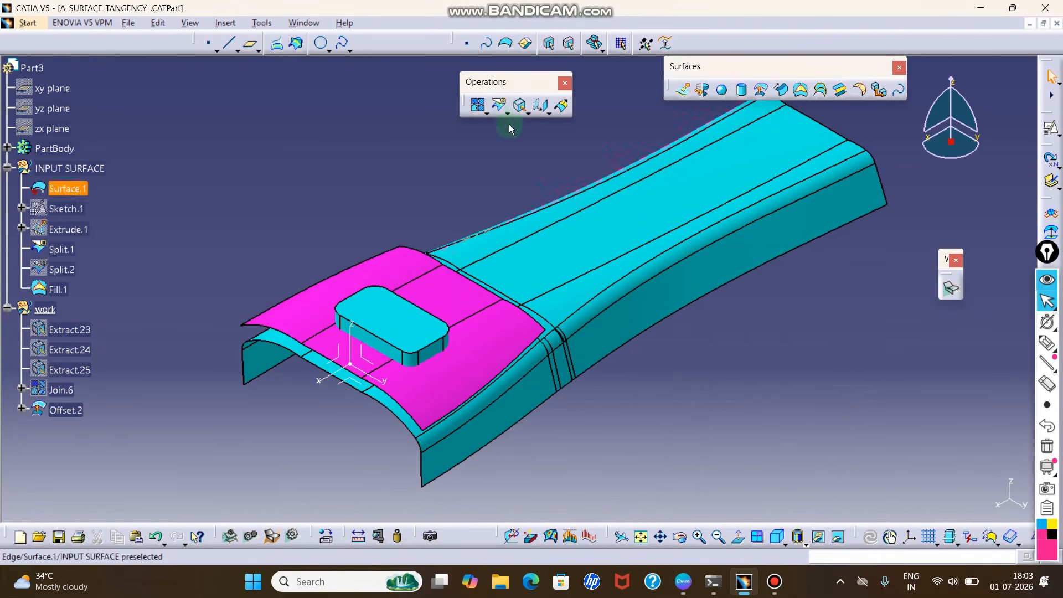
- Split the raised block's side walls with the offset surface, keeping the lower portion, and hide the block's original top fill
left_click(499, 105)
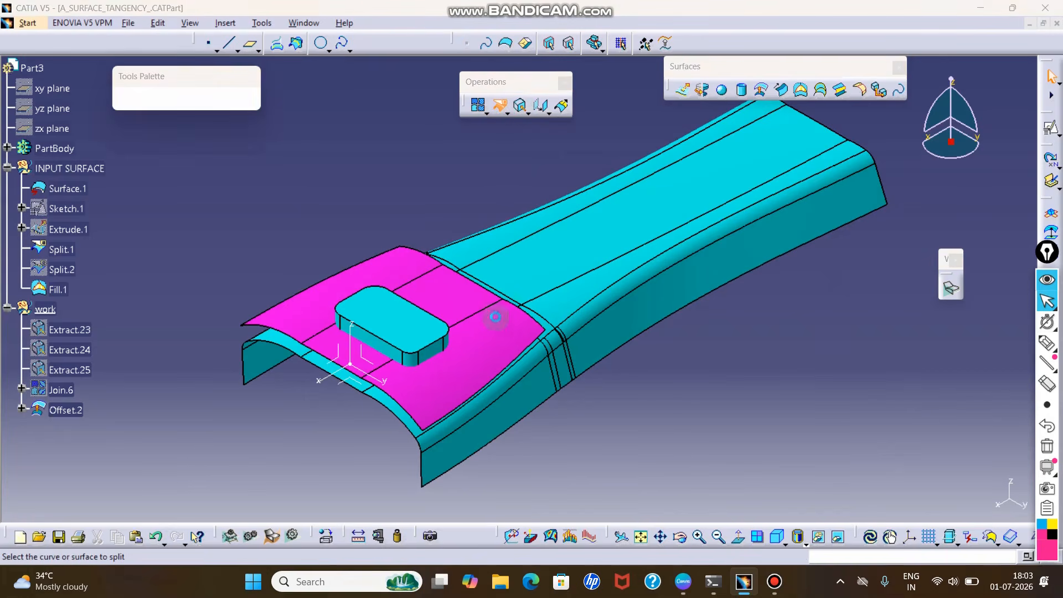
left_click(390, 352)
left_click(497, 349)
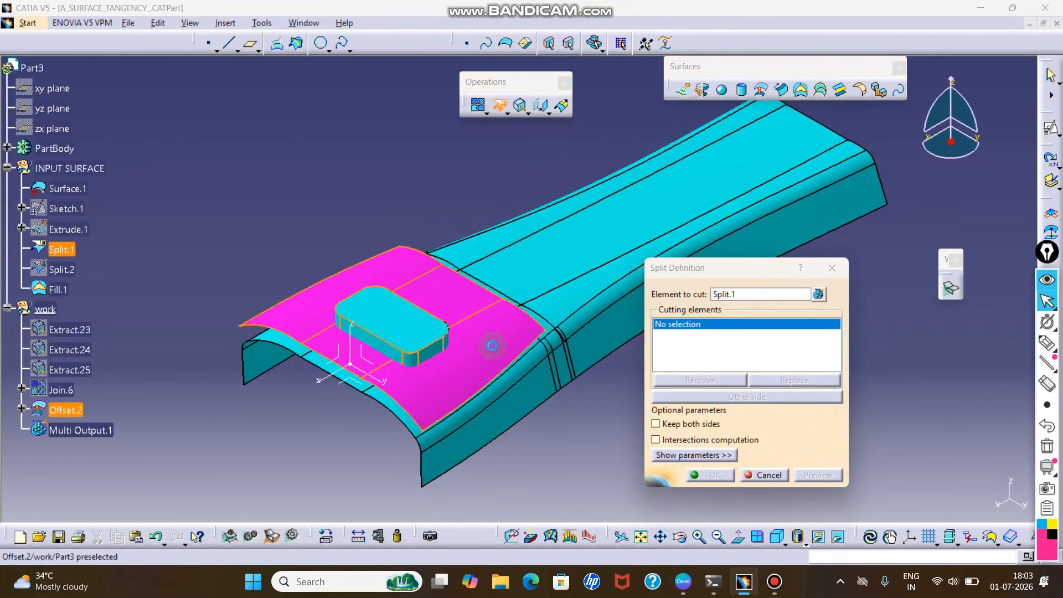
left_click(743, 400)
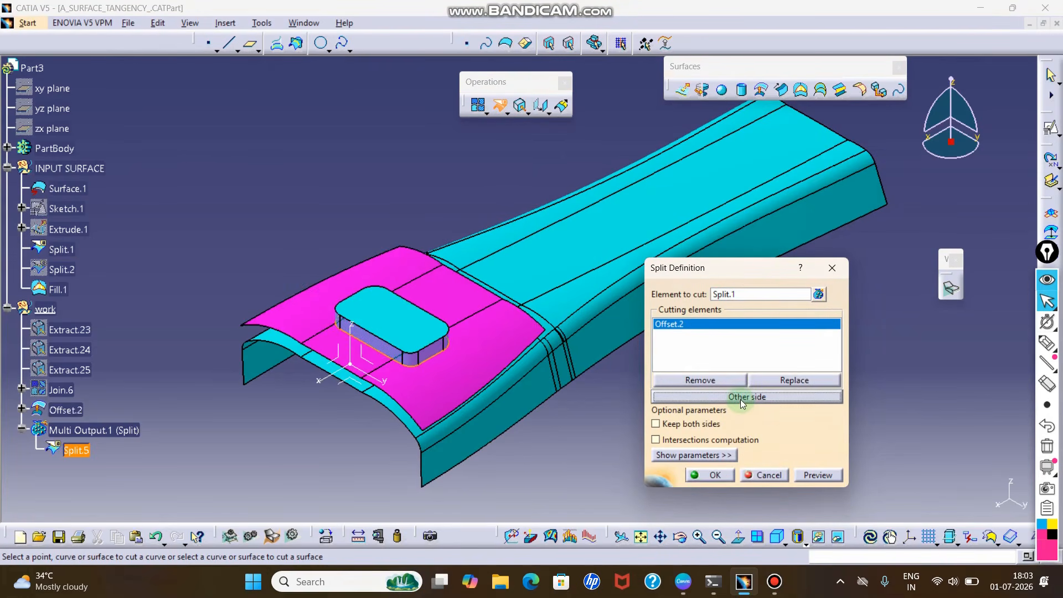
left_click(704, 472)
right_click(417, 335)
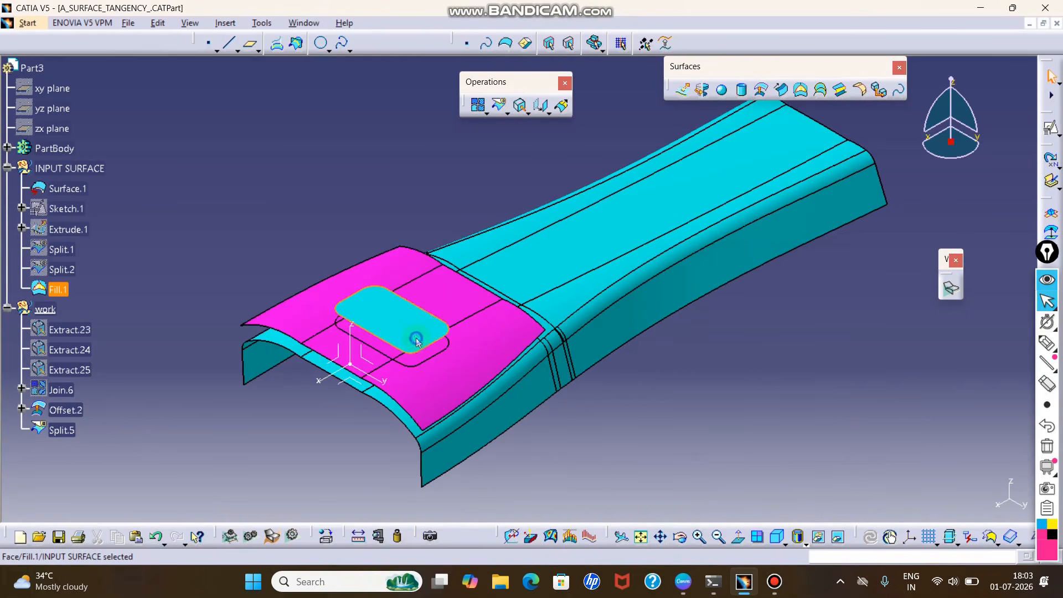
left_click(445, 98)
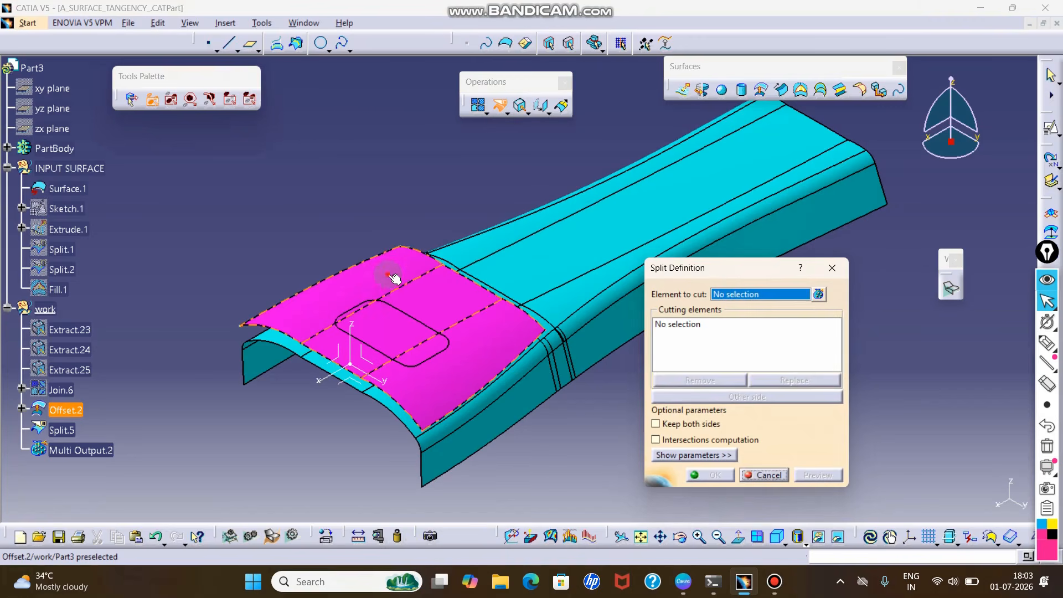
- Split the offset surface with the trimmed block walls, keeping only the area inside the block's outline
left_click(491, 321)
middle_click_drag(453, 361, 523, 199)
left_click(410, 302)
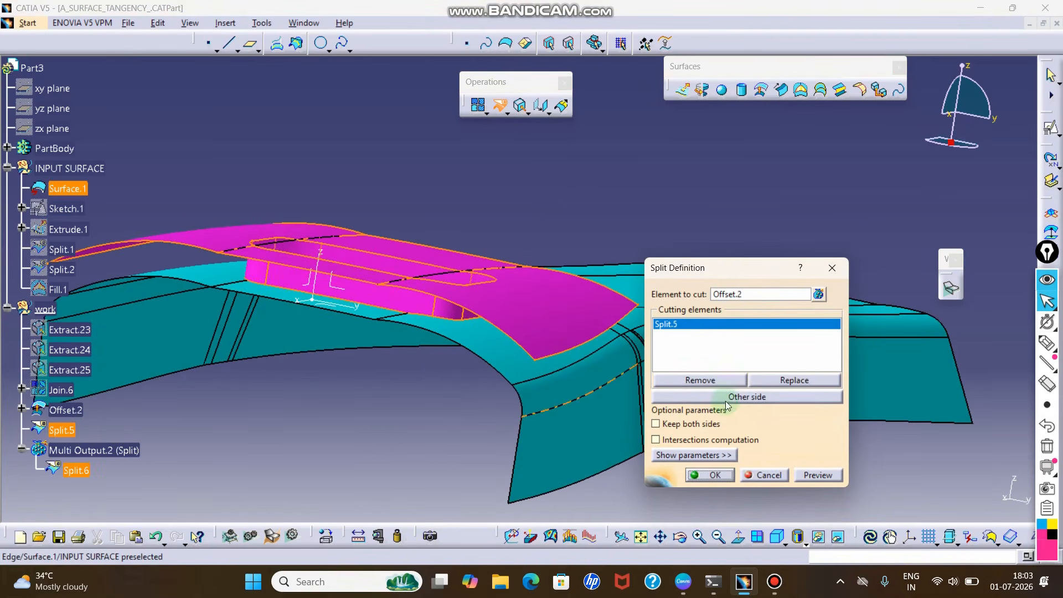
left_click(710, 474)
middle_click_drag(634, 178, 461, 328)
middle_click_drag(463, 331, 498, 290)
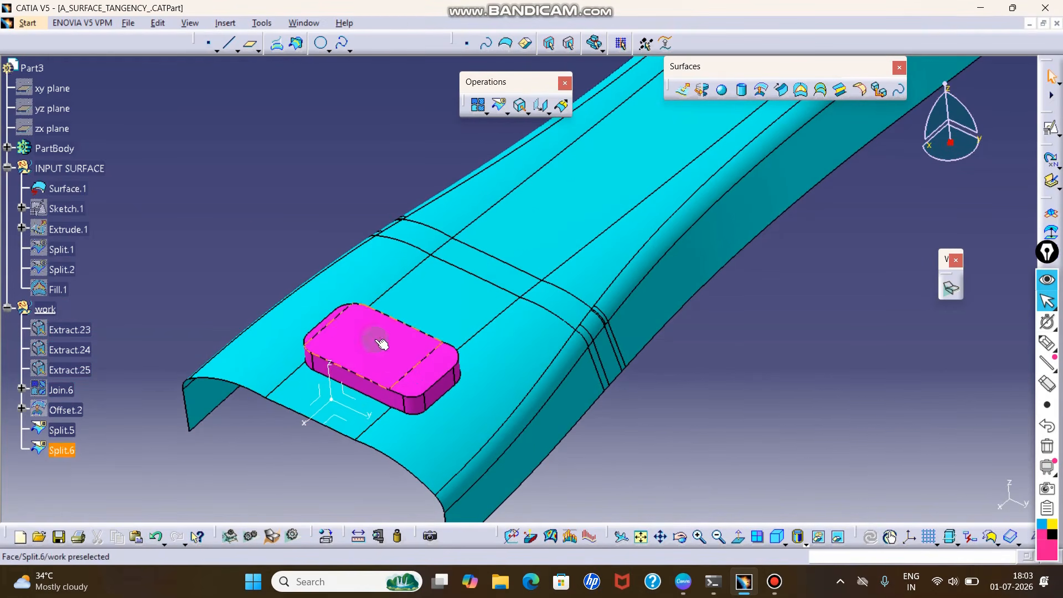
middle_click_drag(531, 331, 540, 301)
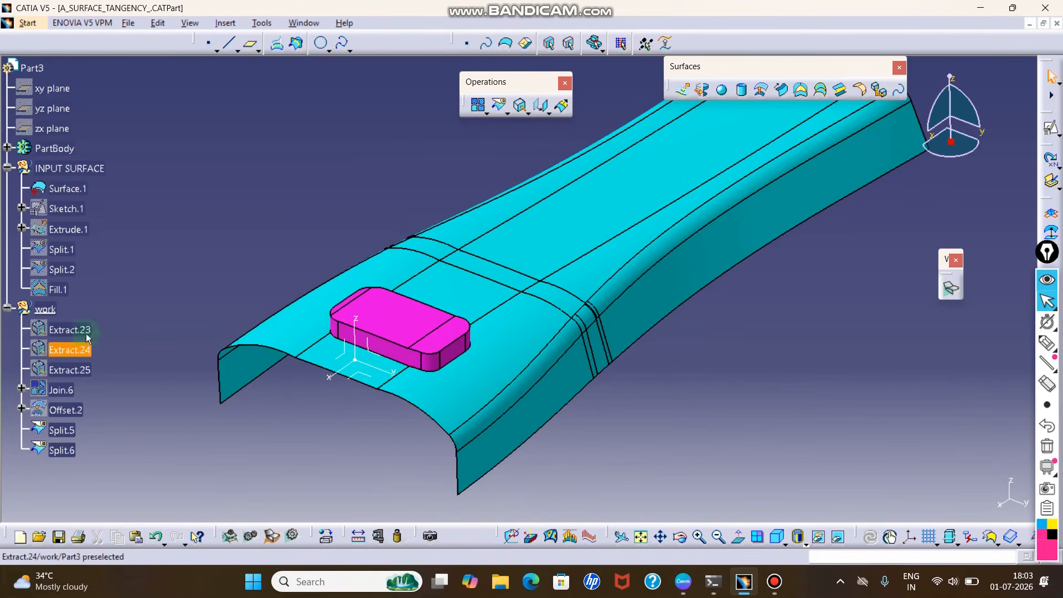
middle_click_drag(554, 236, 738, 235)
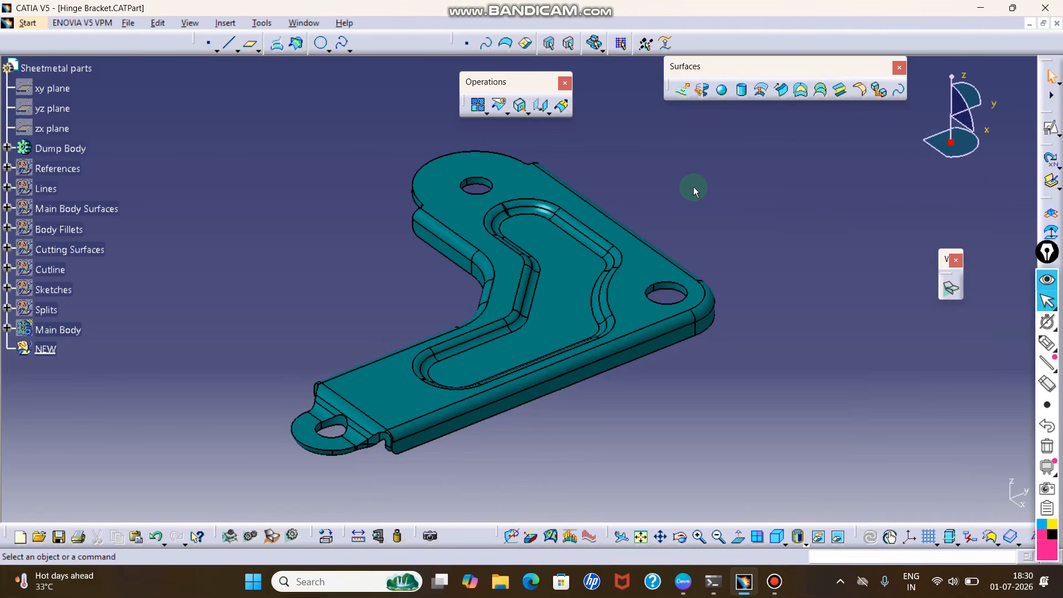
- Extract the hinge bracket's outer skin from the recessed pocket's flat face using tangent continuity propagation
left_click(521, 111)
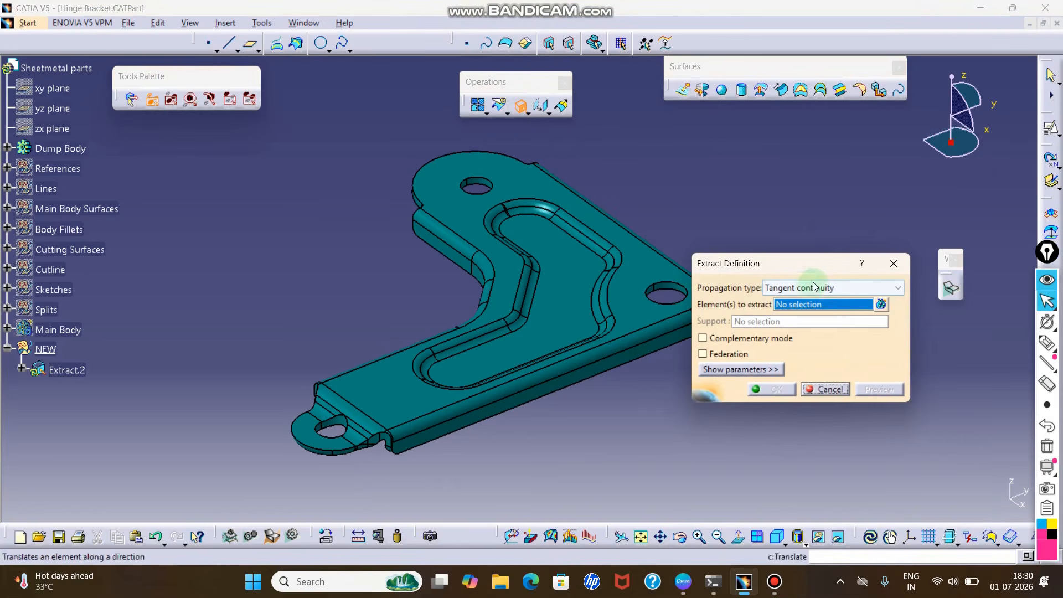
left_click(567, 317)
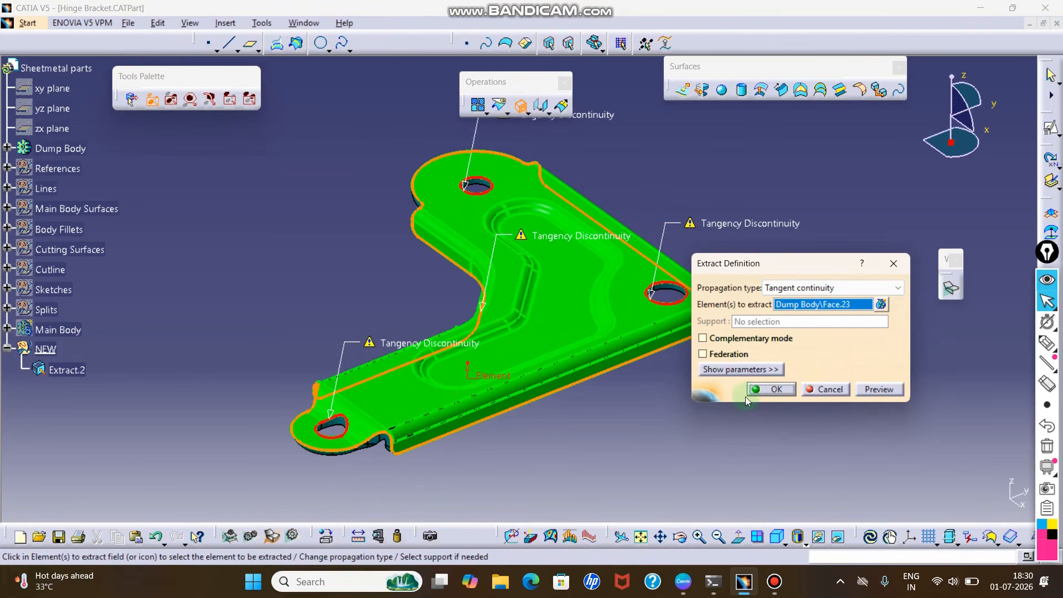
left_click(760, 390)
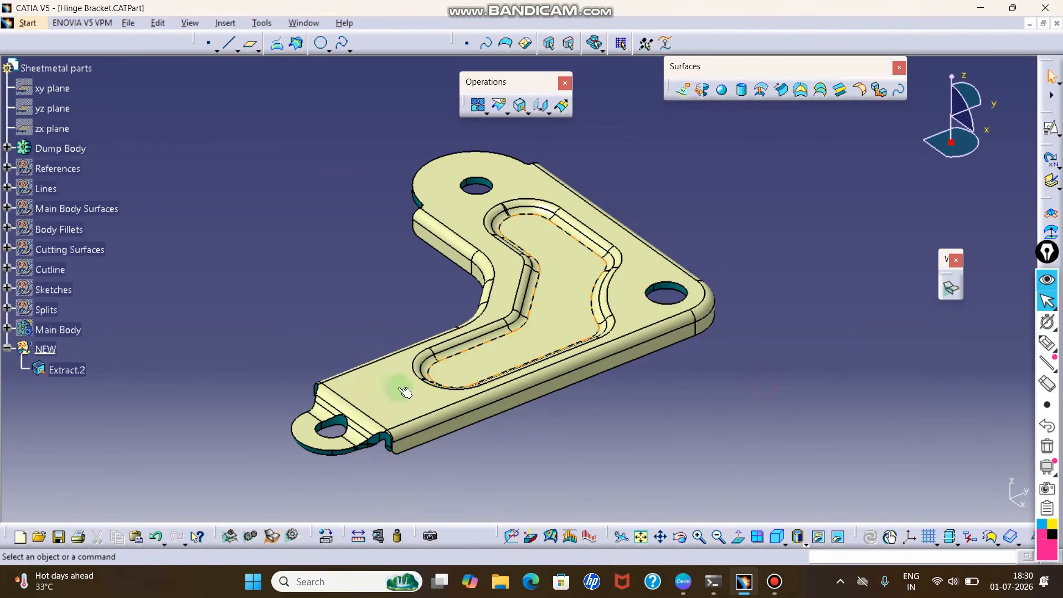
- Hide the solid Dump Body and inspect the extracted bracket surface on its own
middle_click_drag(409, 440, 439, 347, "ctrl")
right_click(368, 435)
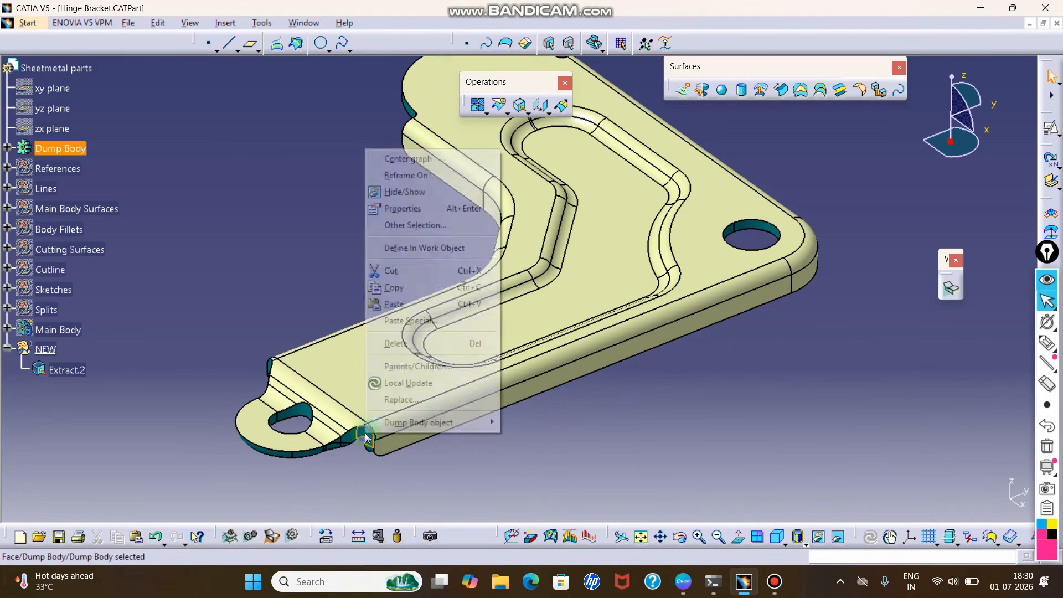
left_click(409, 193)
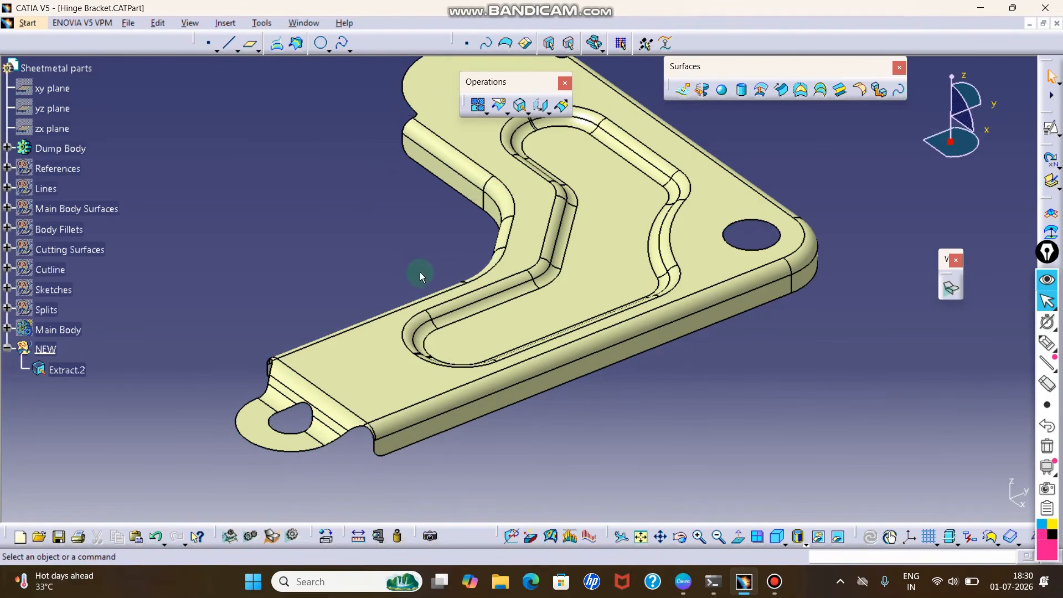
middle_click_drag(420, 271, 424, 339, "ctrl")
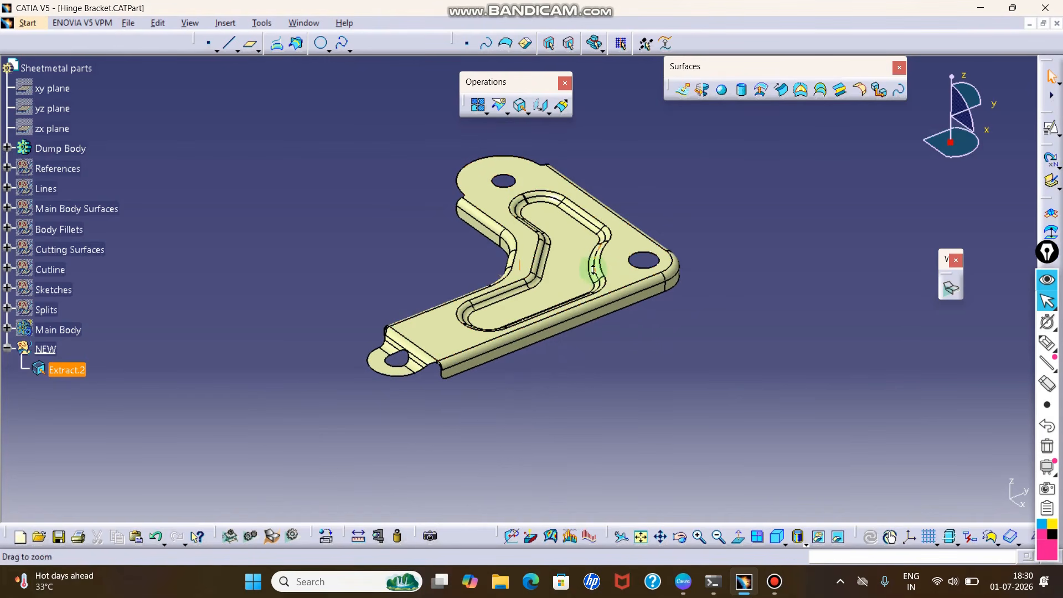
middle_click_drag(594, 270, 559, 260, "ctrl")
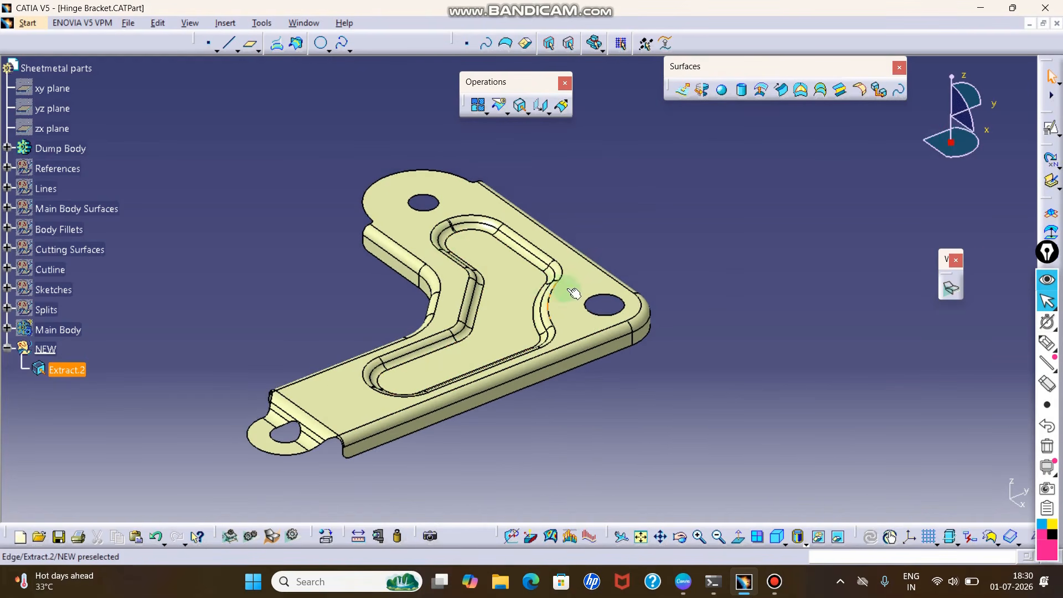